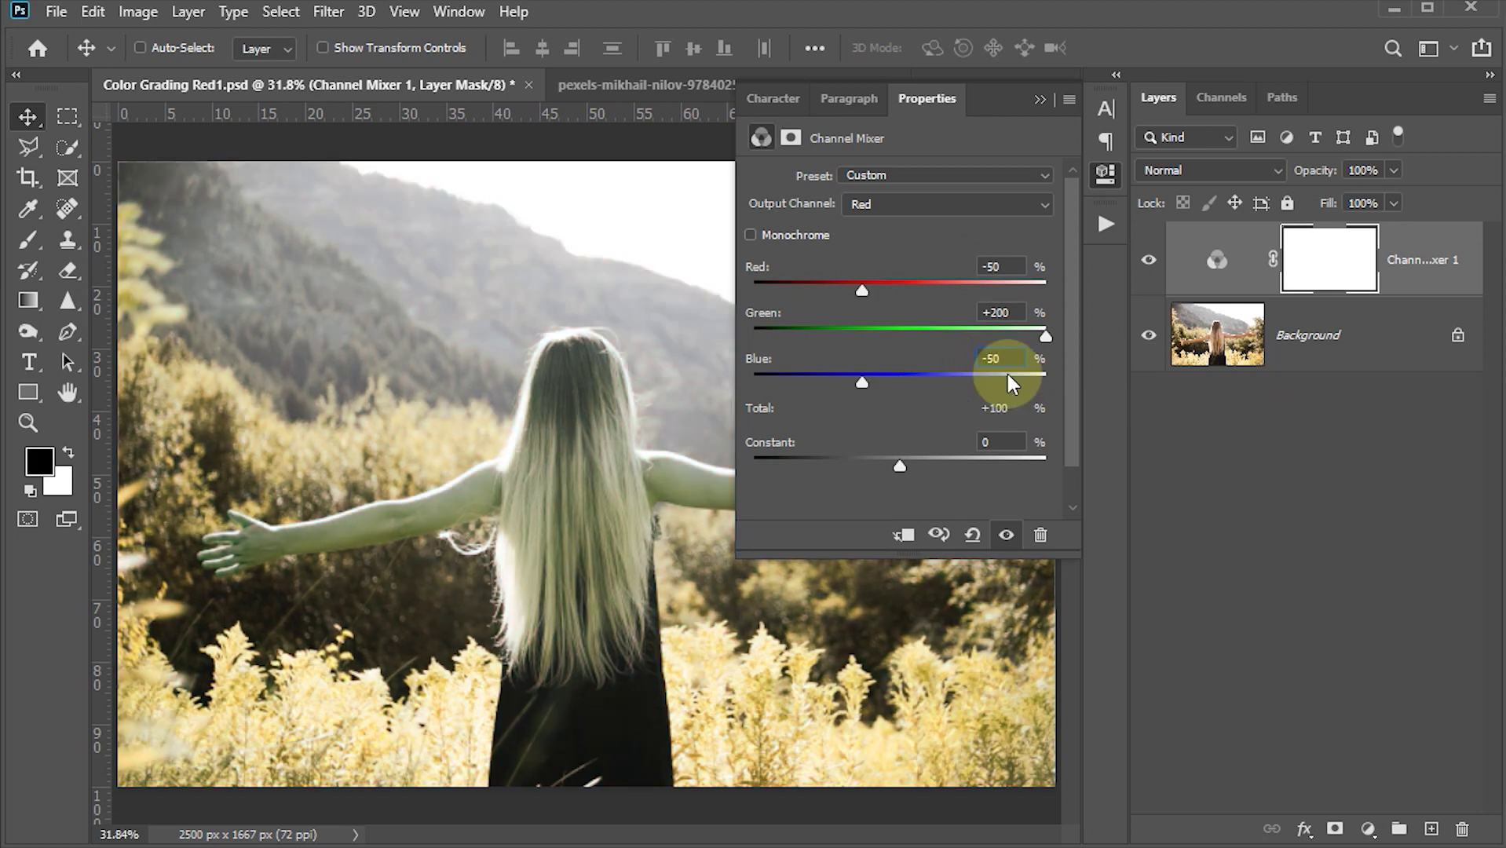
Step: Set the Channel Mixer adjustment layer's blend mode to Soft Light and save the document
click(1038, 100)
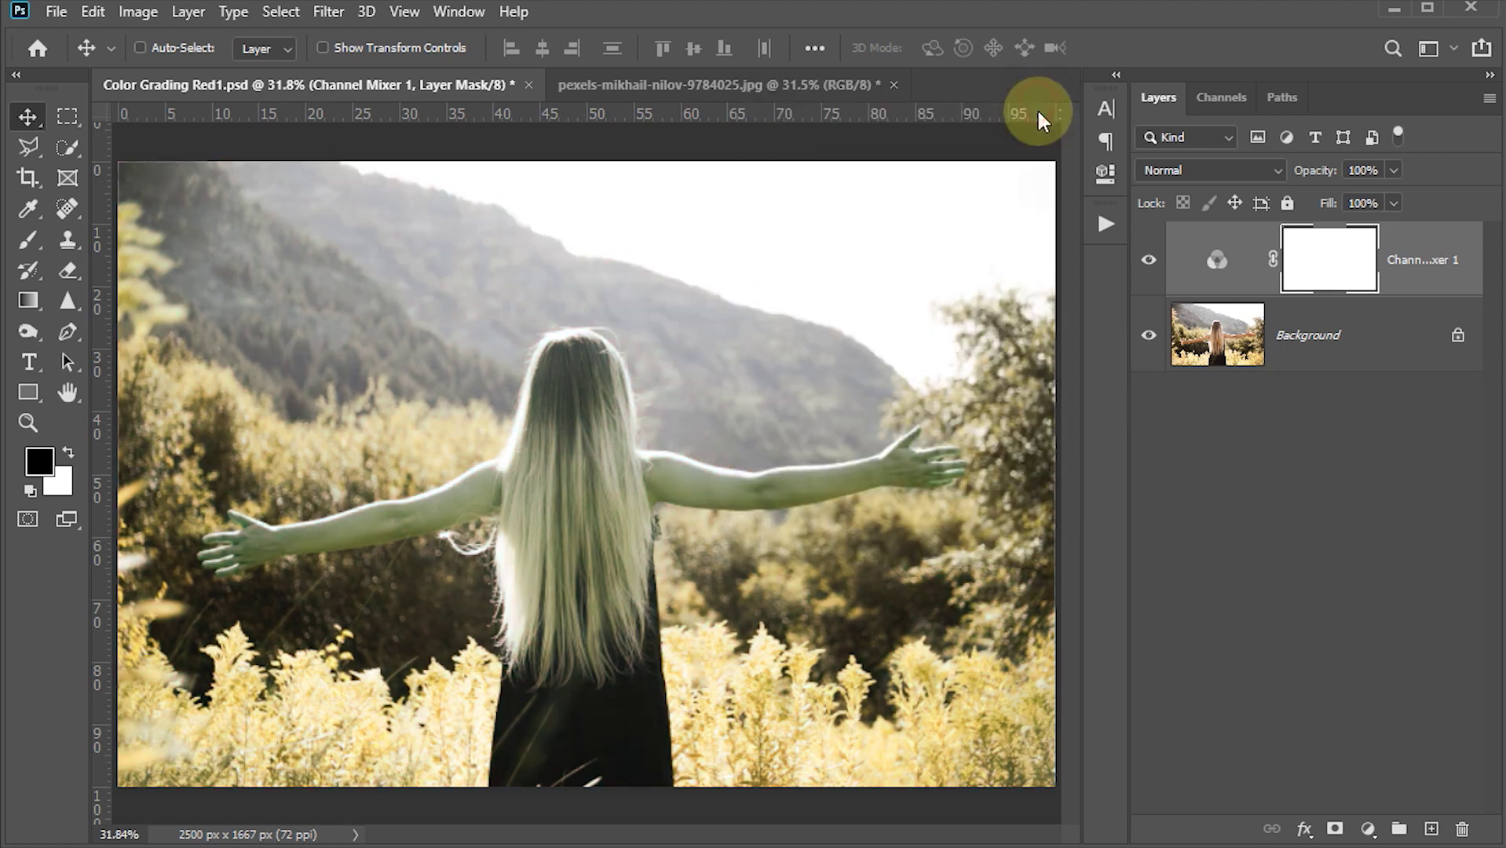
click(1276, 163)
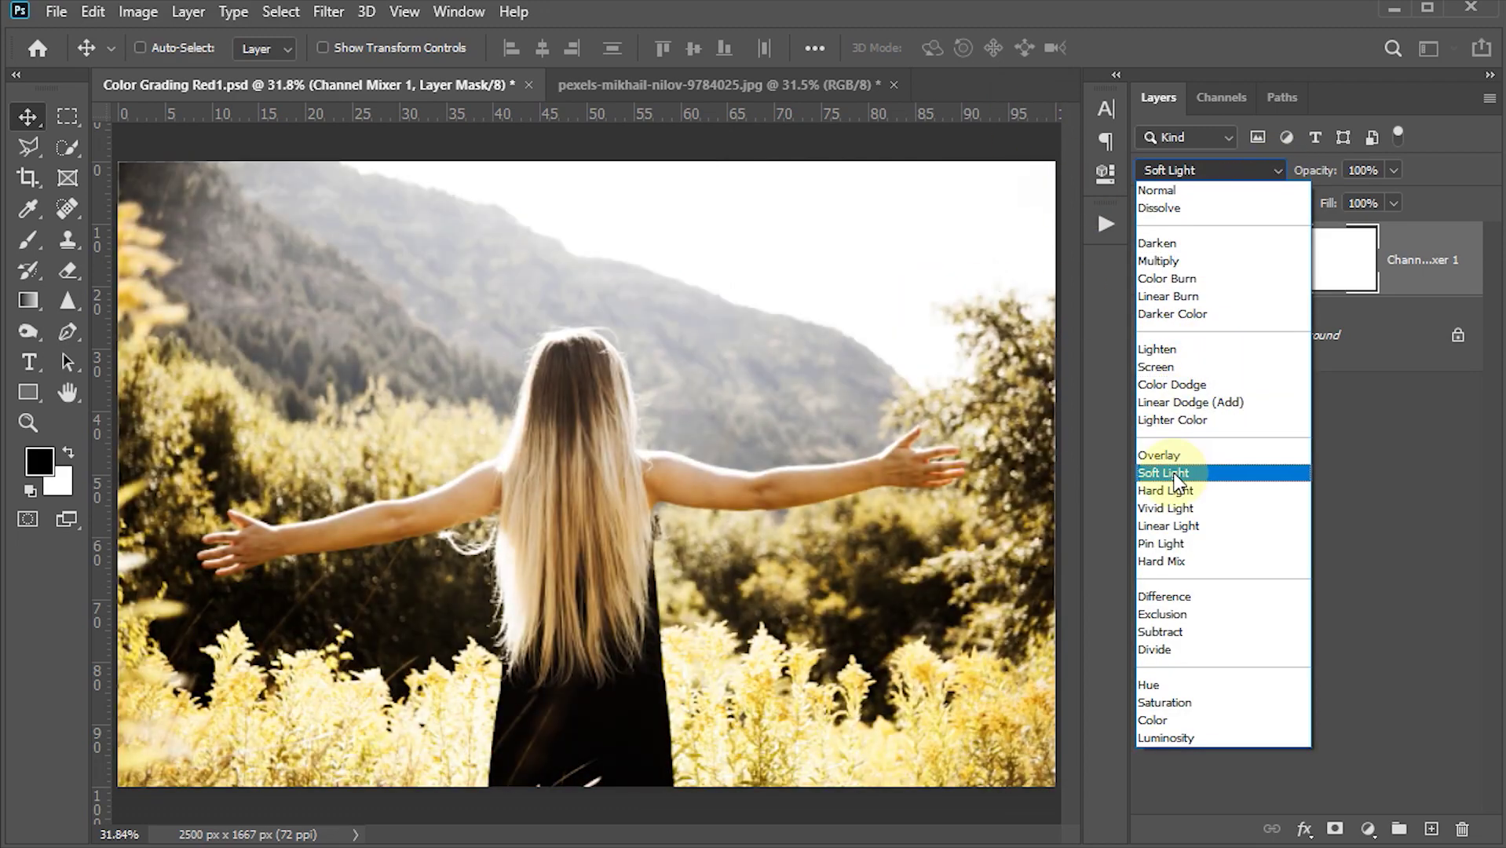
click(1173, 472)
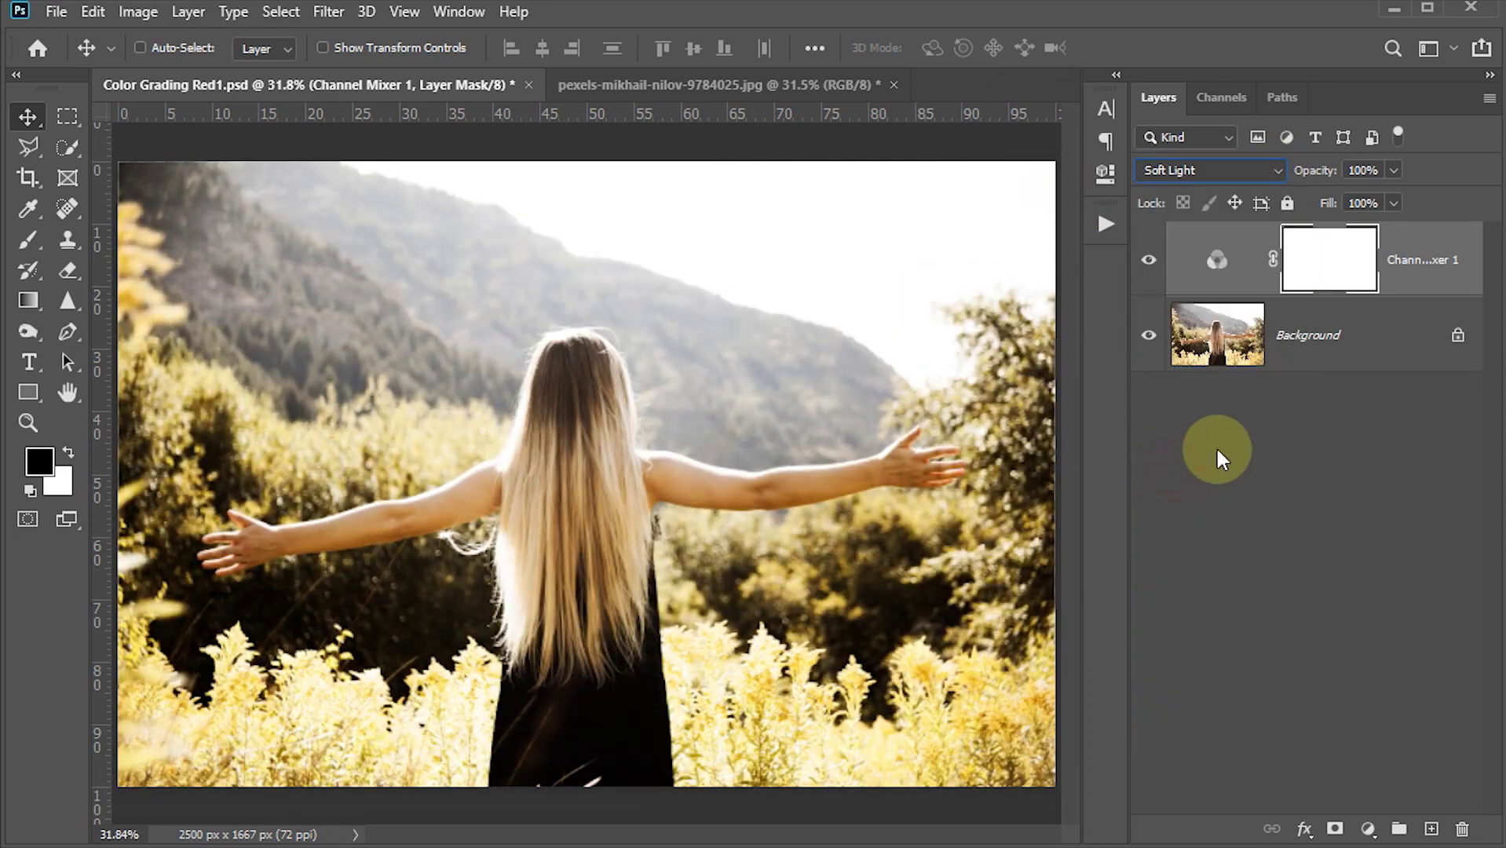
key(ctrl+s)
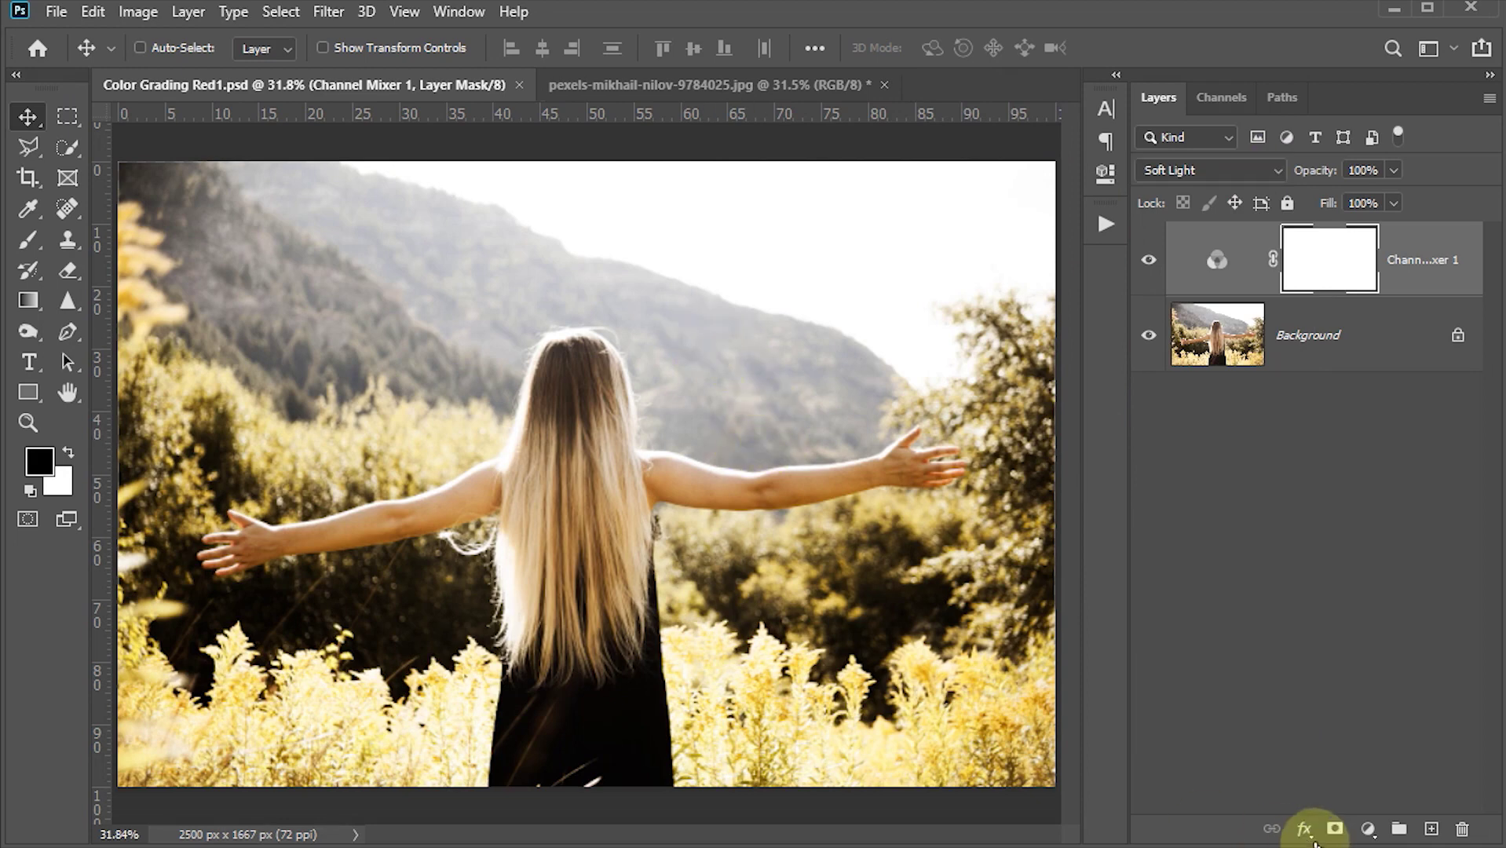
Step: Add a Hue/Saturation adjustment layer above the Channel Mixer and set the Reds saturation to -10
click(1367, 829)
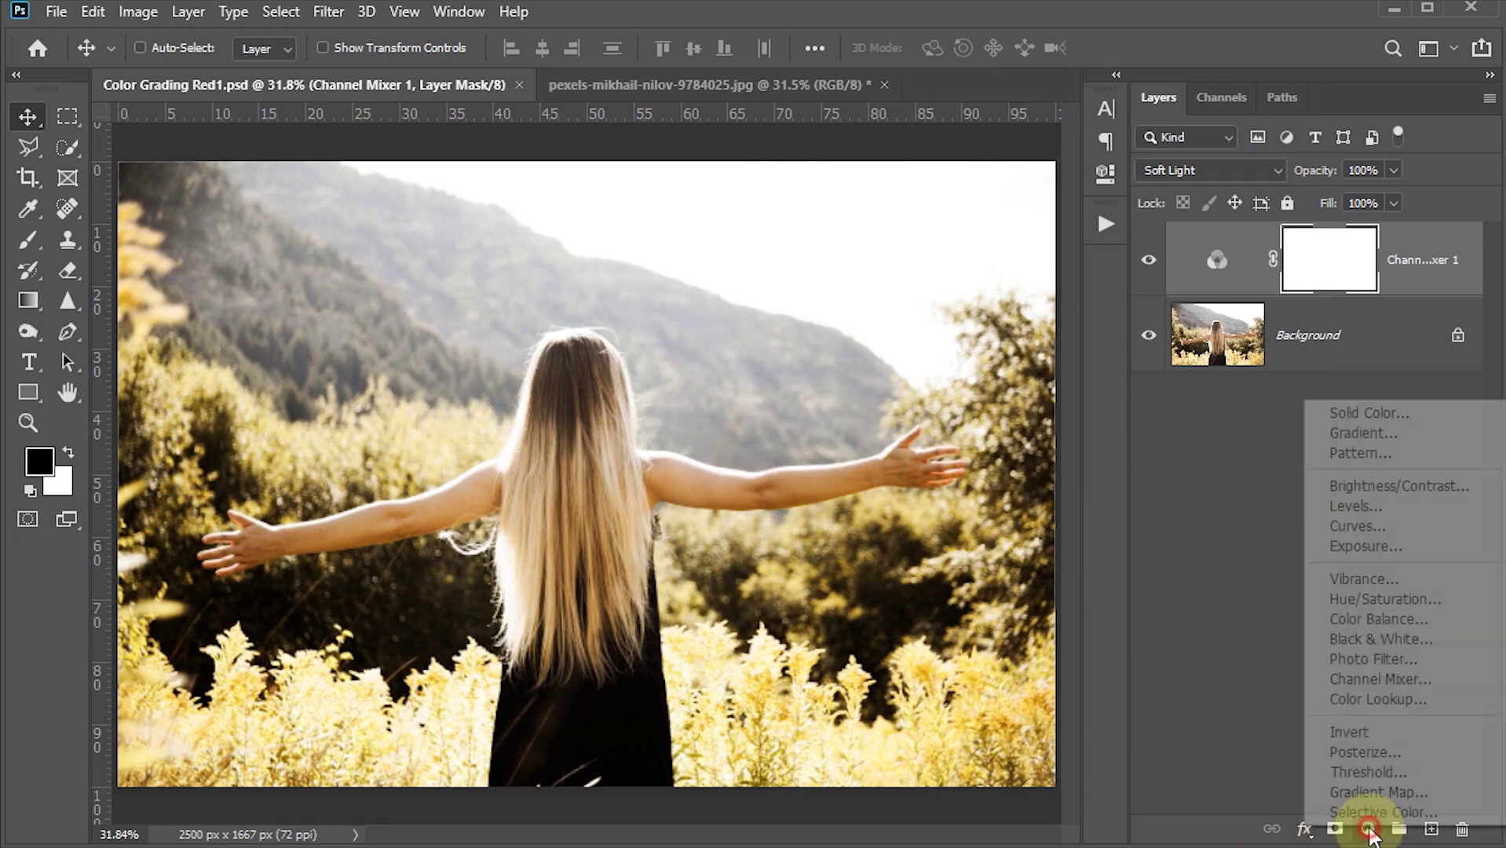
click(1367, 601)
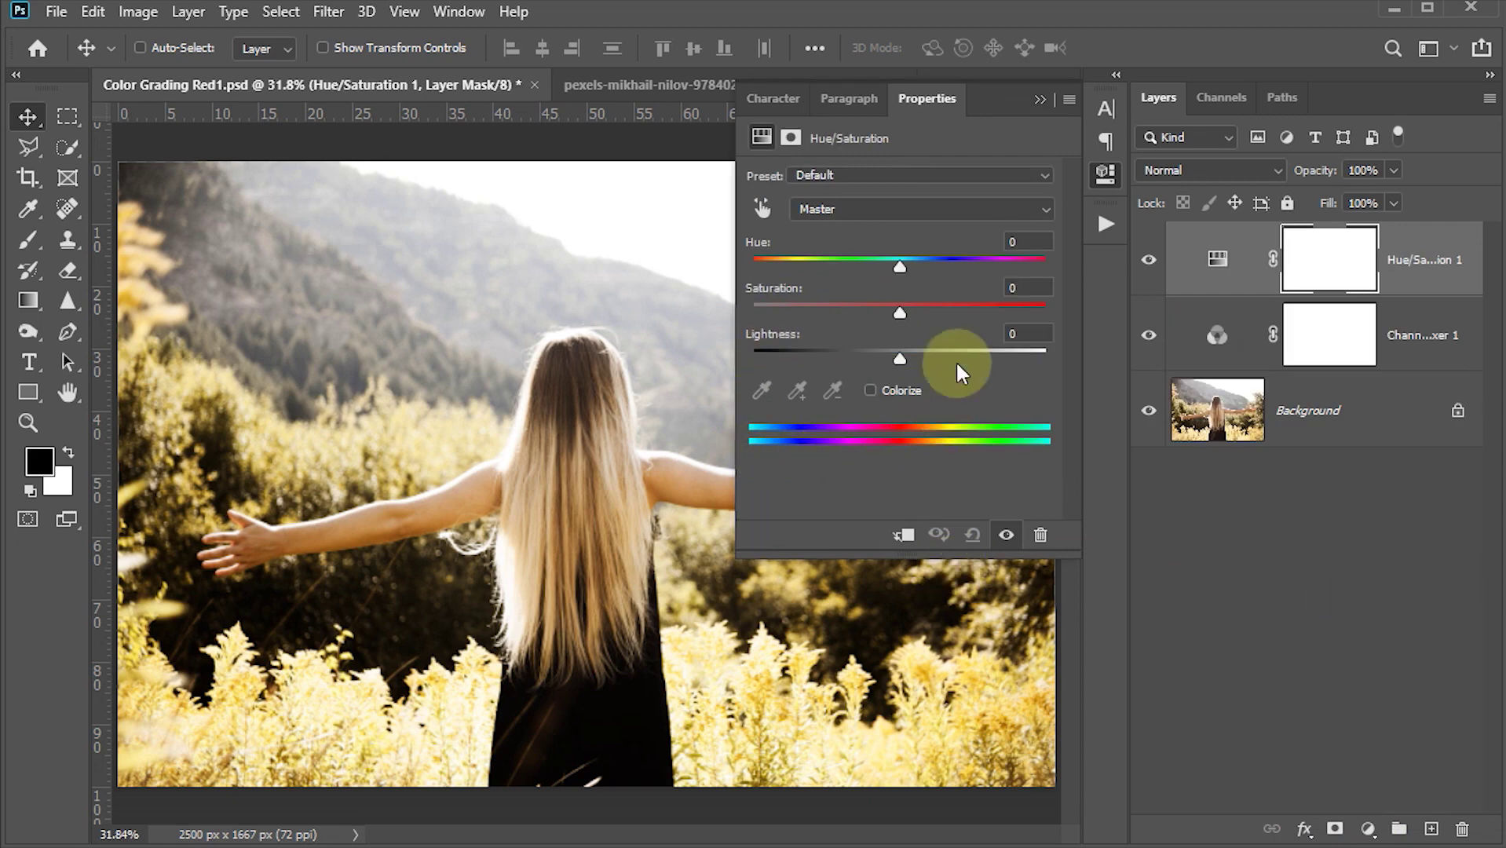
click(1043, 212)
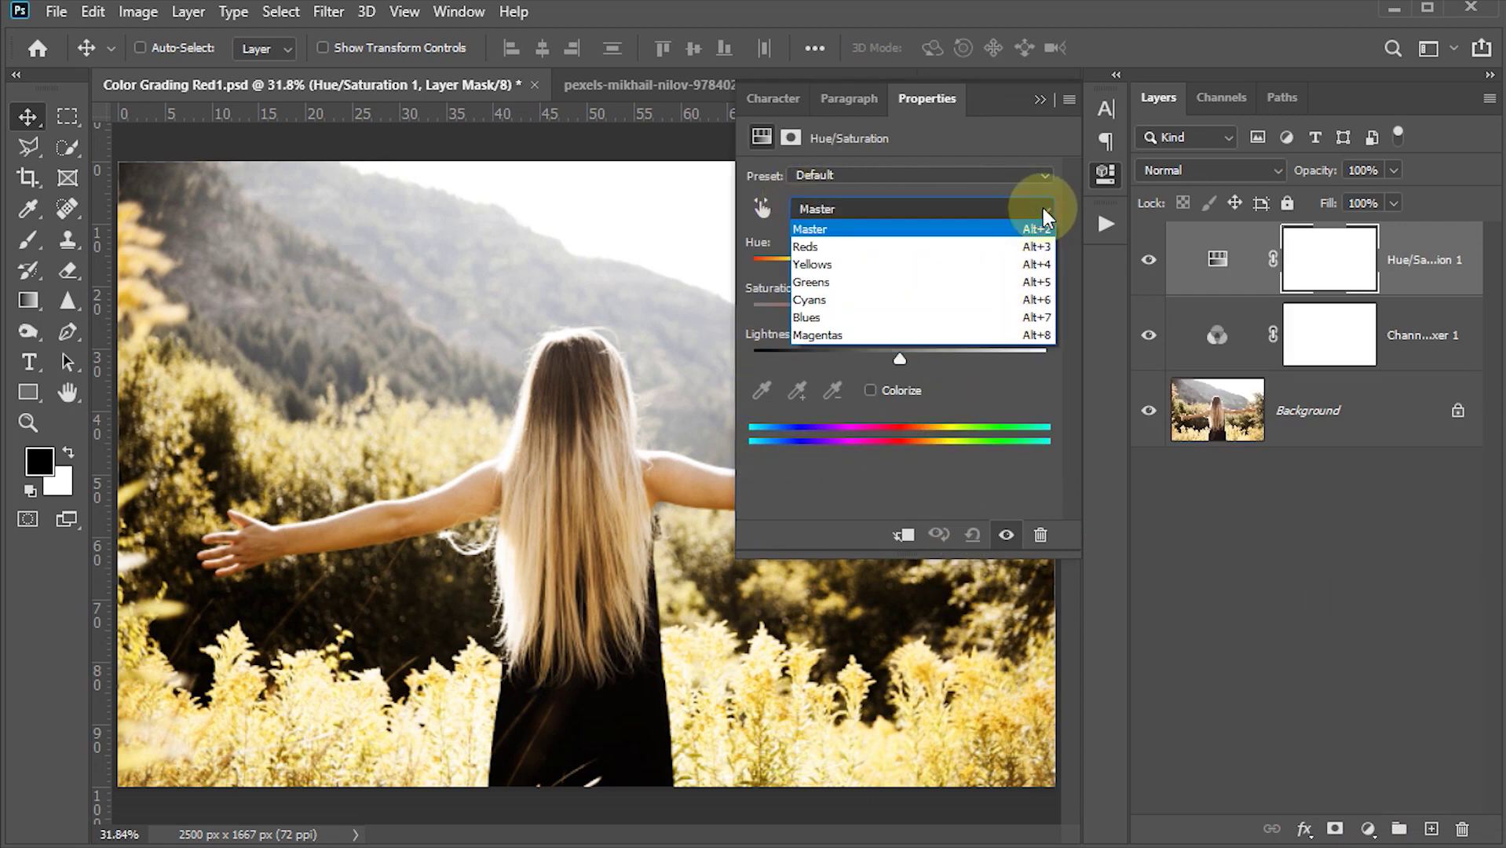
click(811, 250)
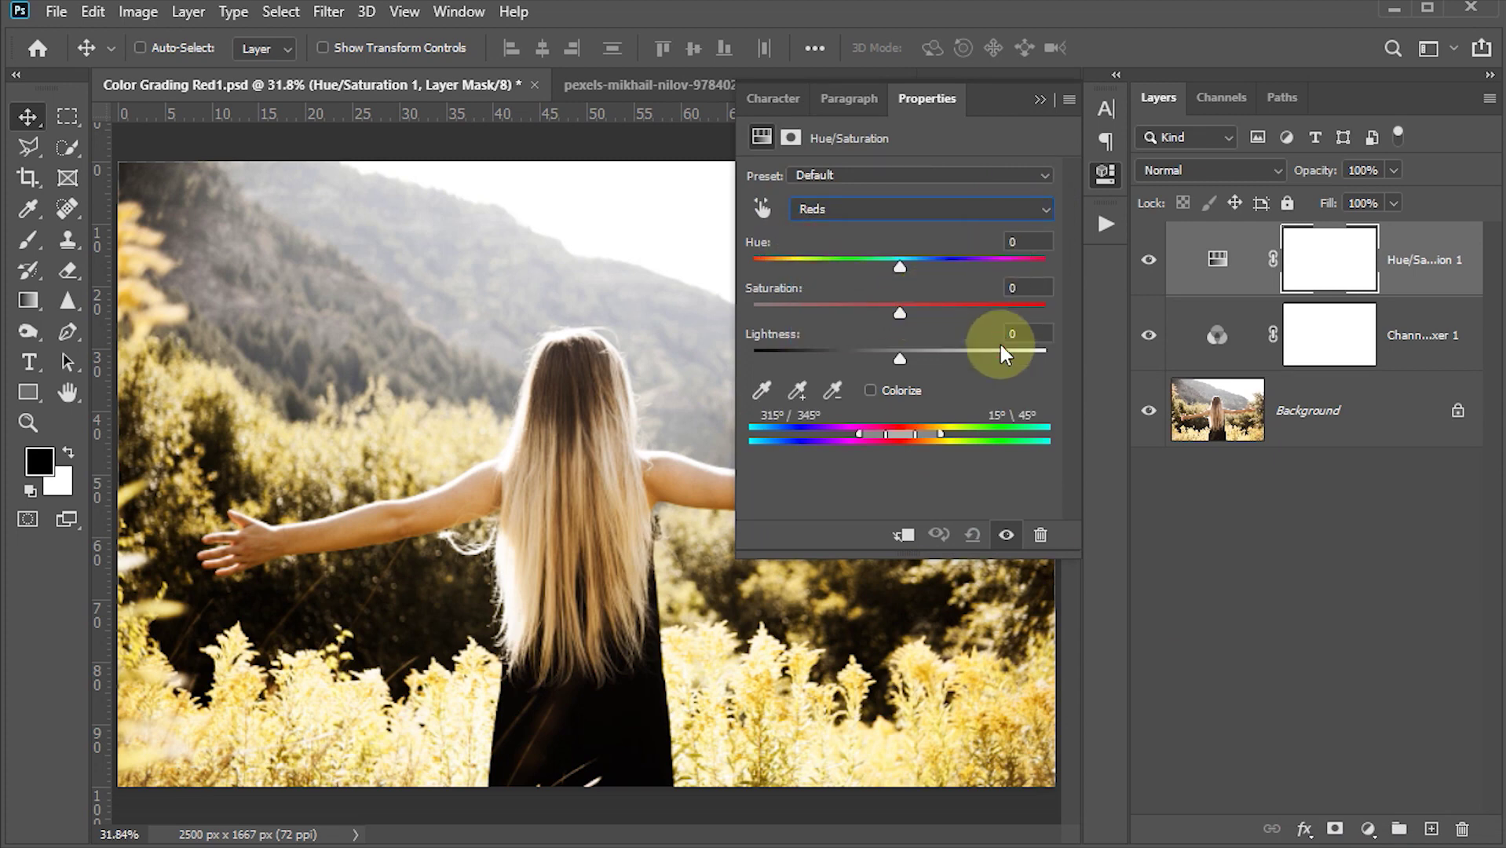
click(1023, 242)
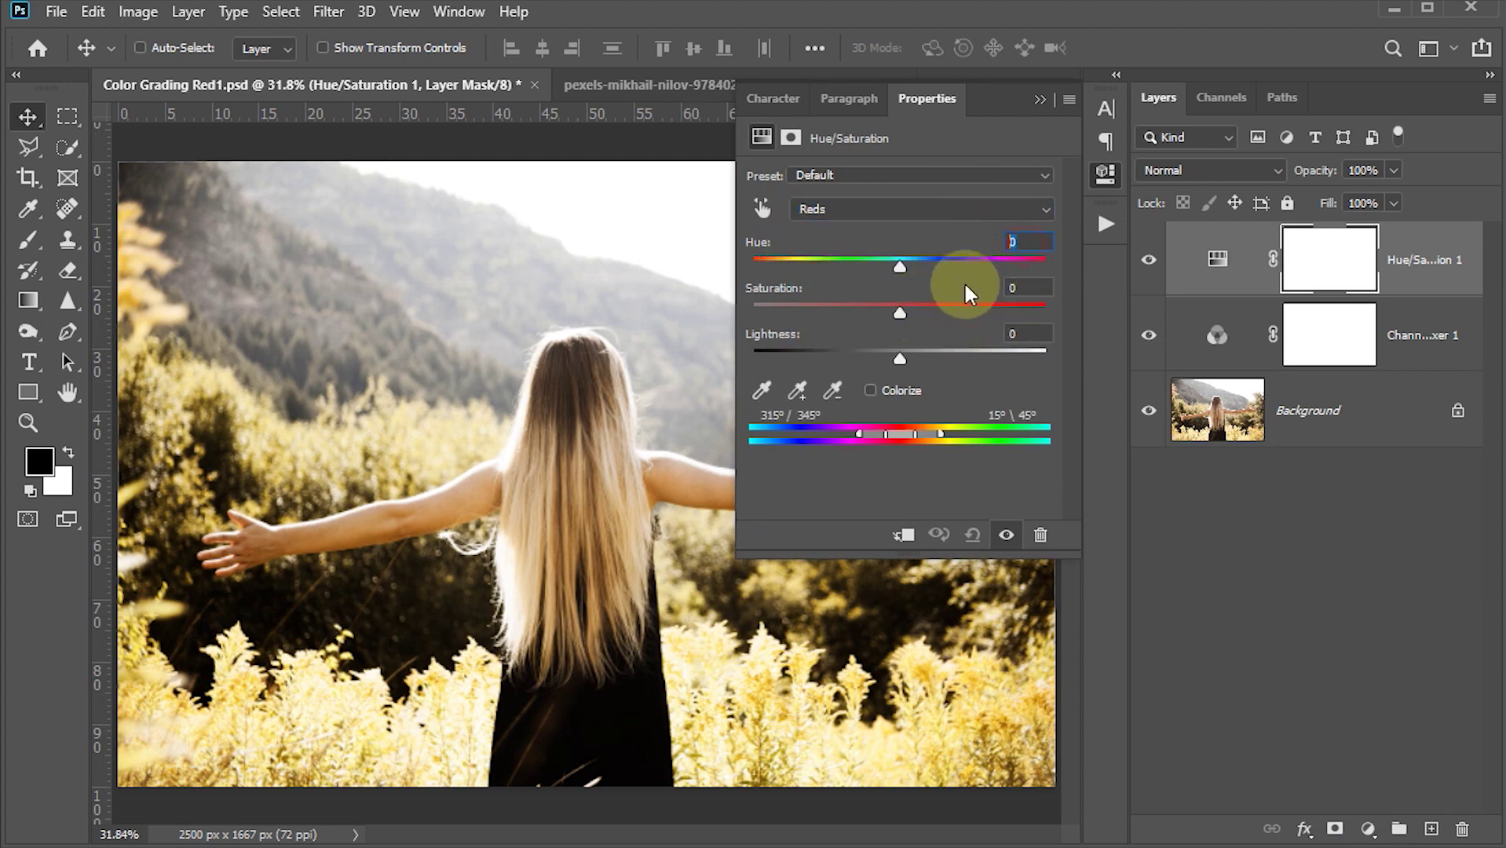
click(1013, 288)
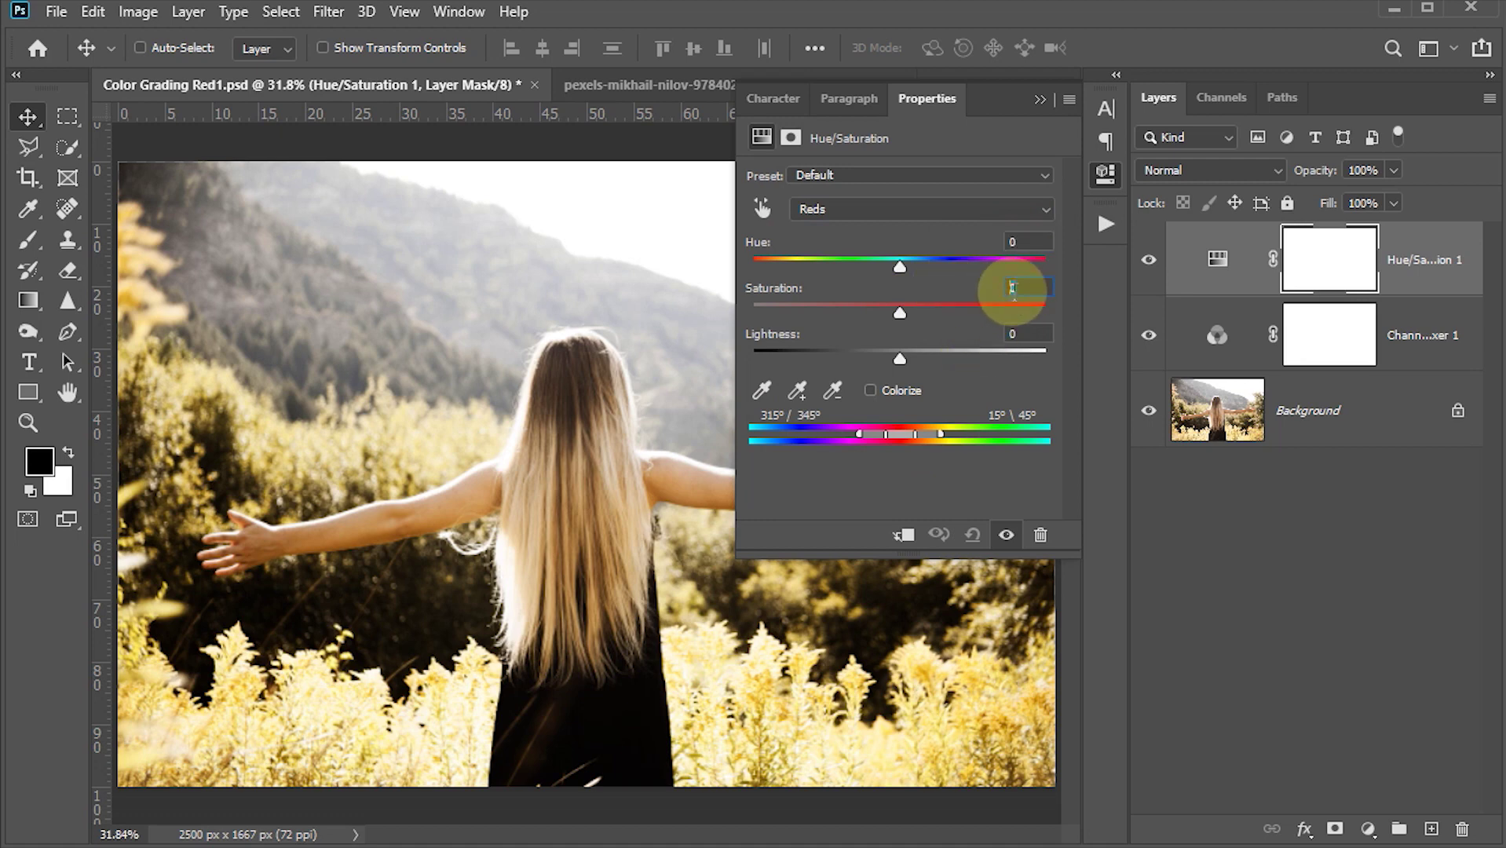
drag(897, 314, 884, 314)
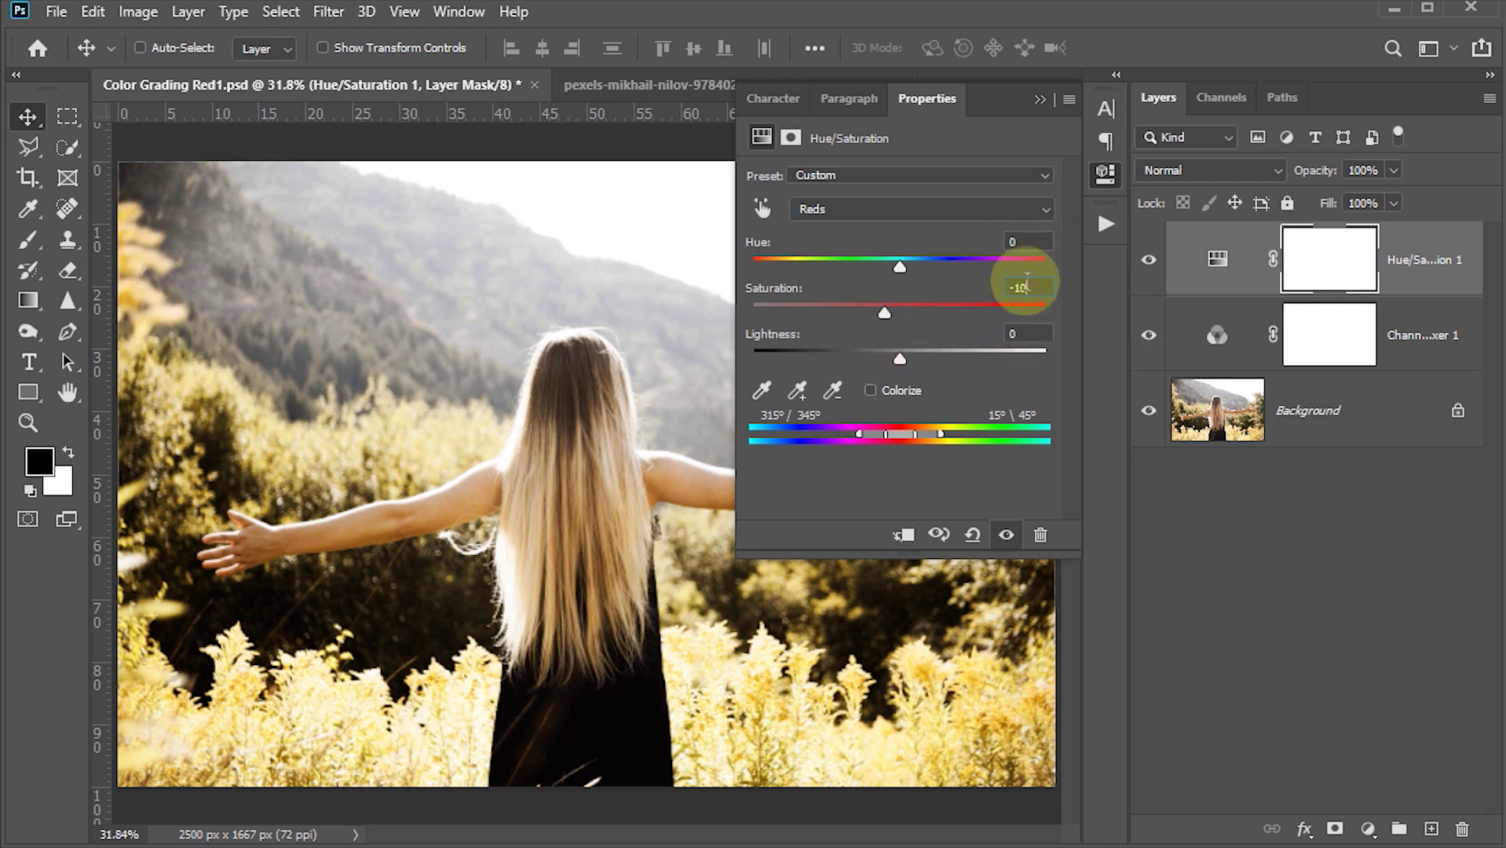
Step: In the Hue/Saturation adjustment, set the Yellows hue to -40 and saturation to -10
click(1028, 212)
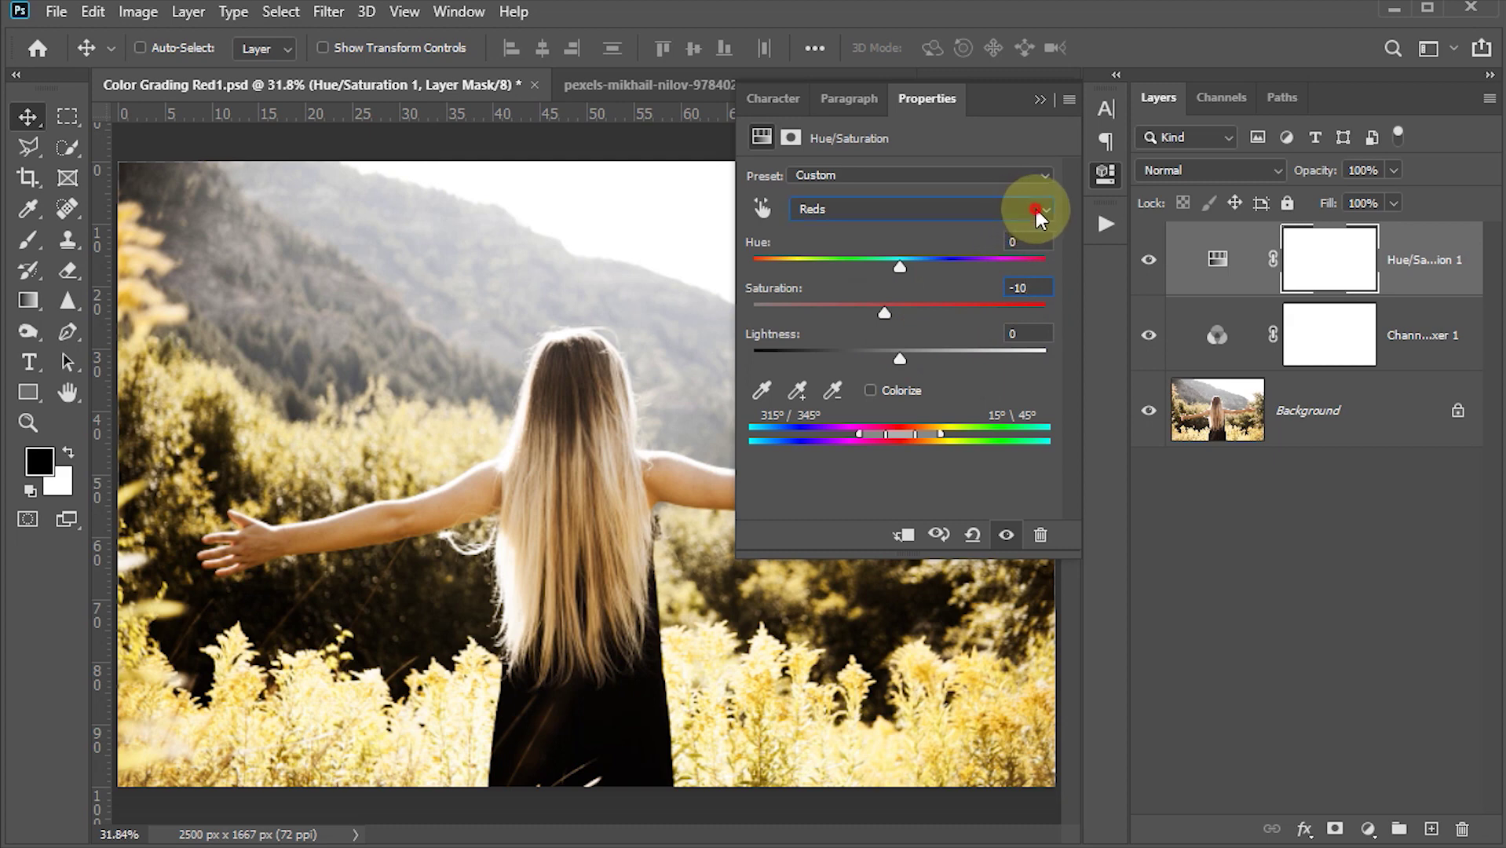
click(862, 265)
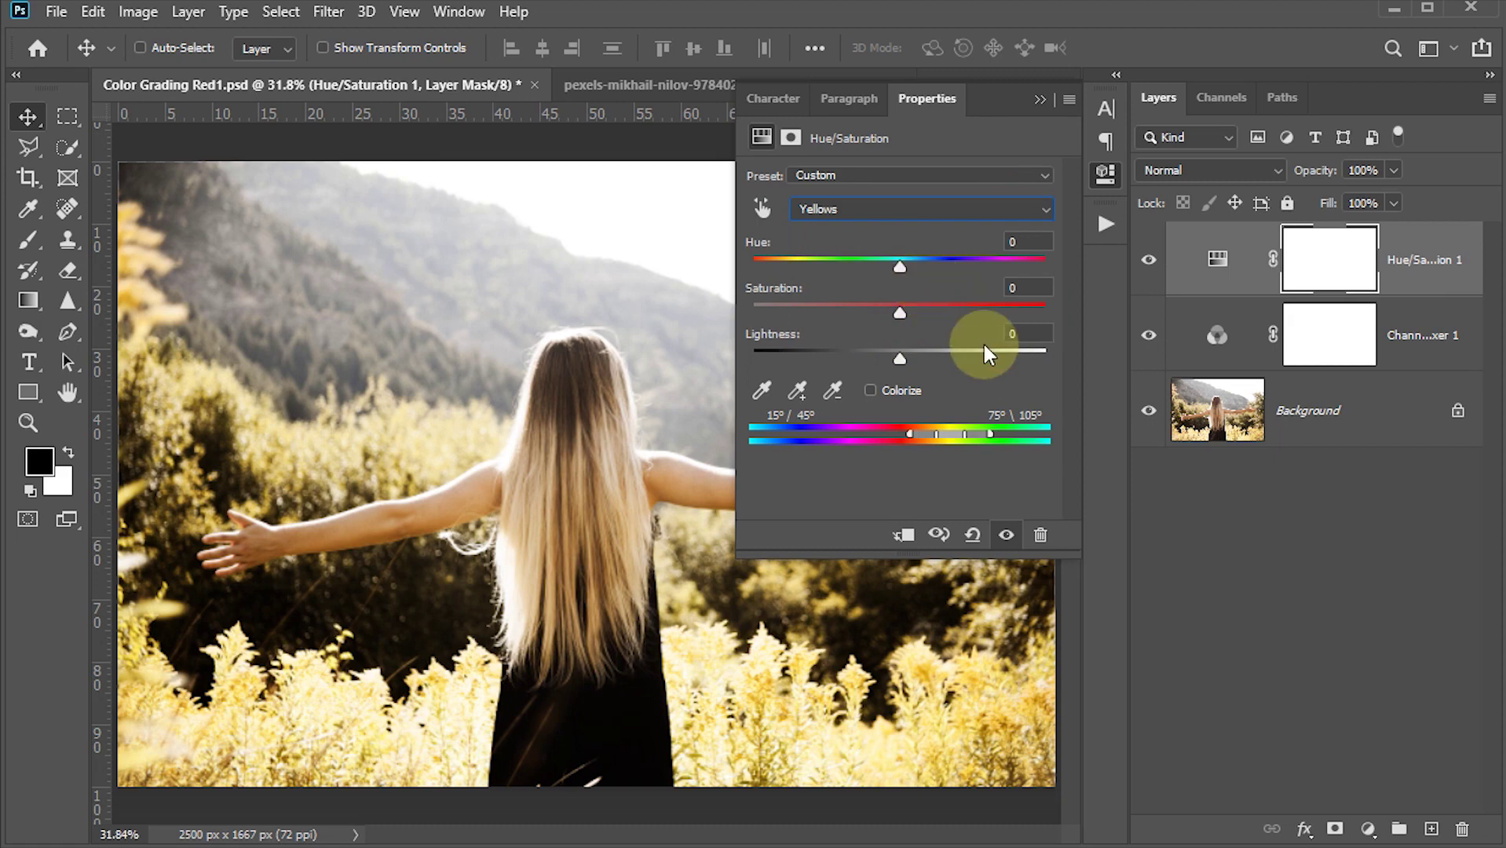
click(1023, 241)
text(-40)
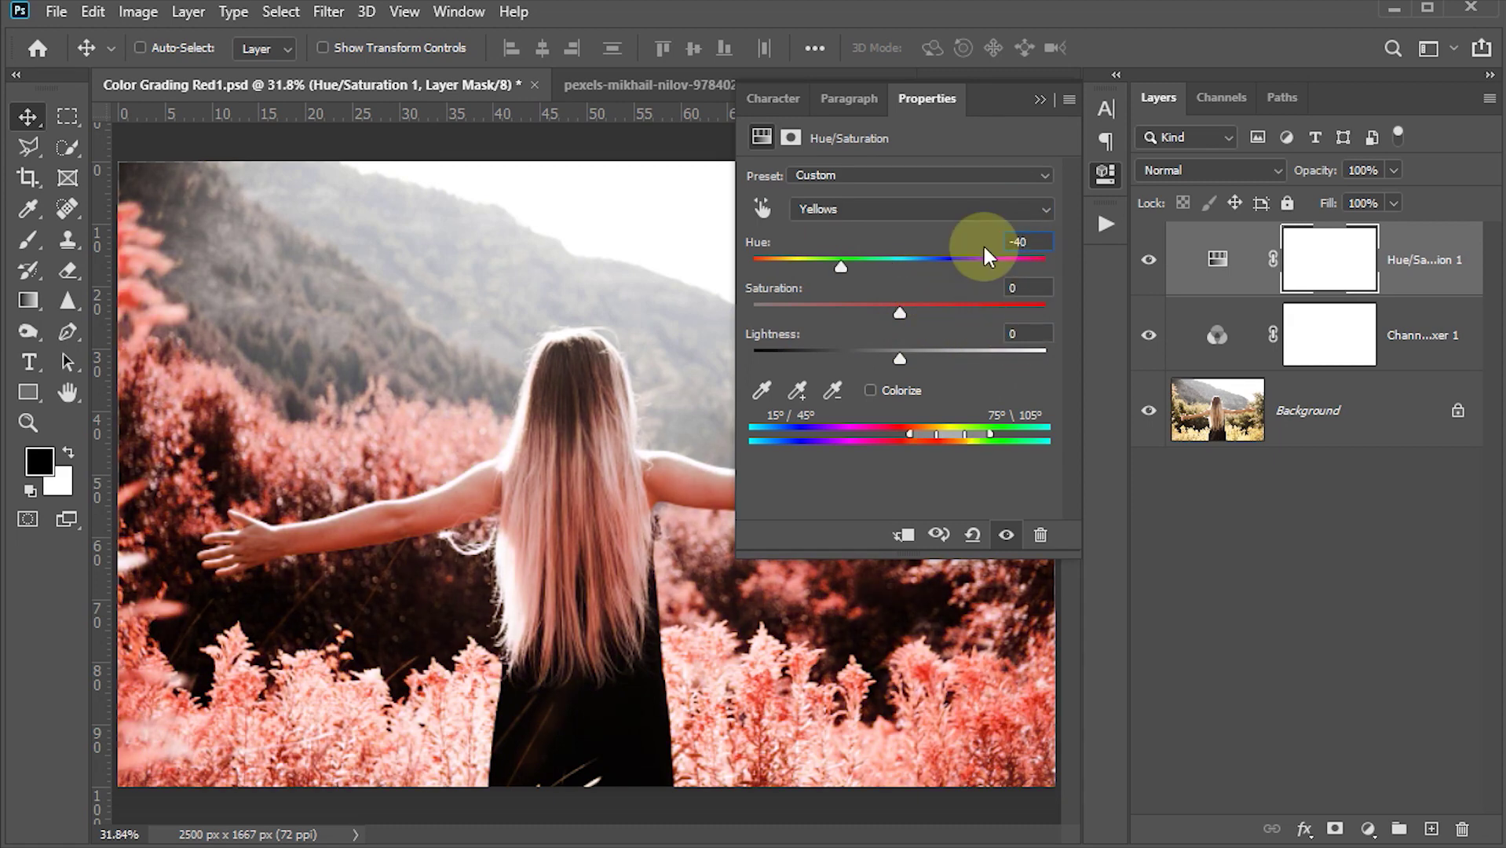
click(1017, 287)
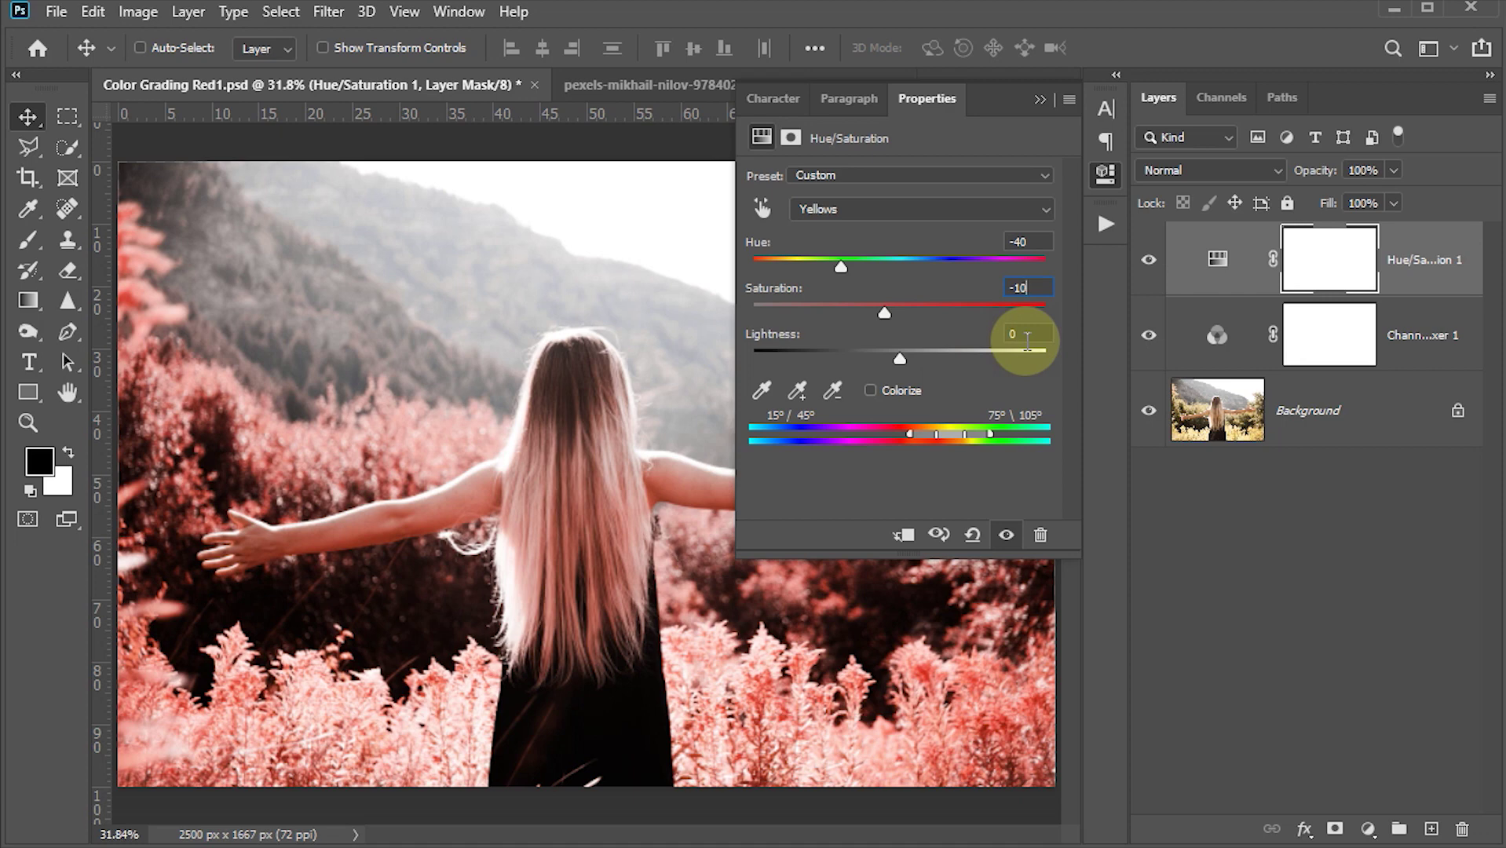
Step: Set the Blues hue to -40 in the Hue/Saturation adjustment and collapse its properties
click(992, 212)
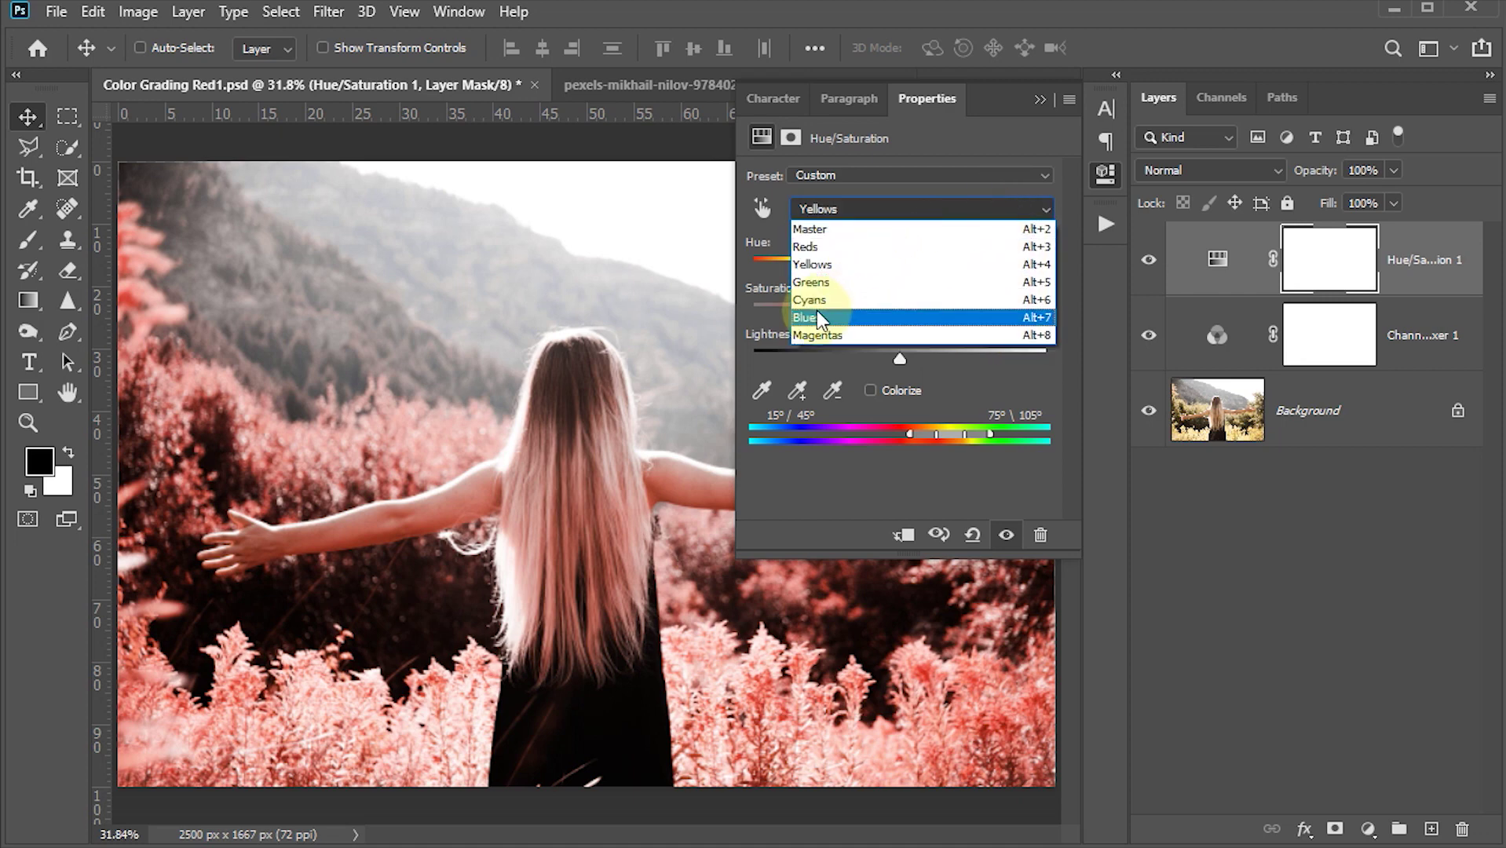
click(816, 317)
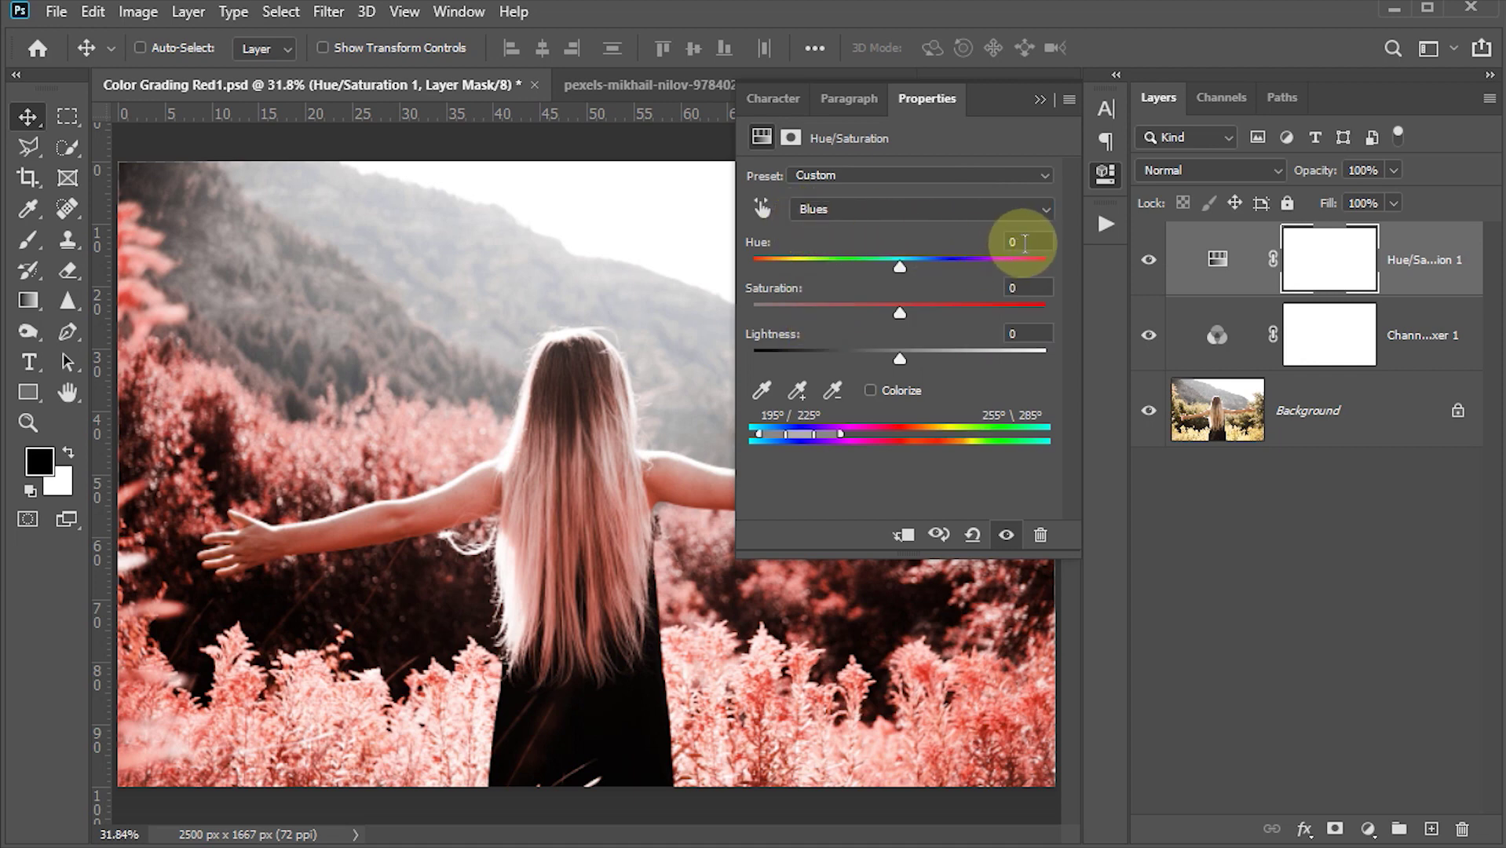
click(1025, 242)
text(-40)
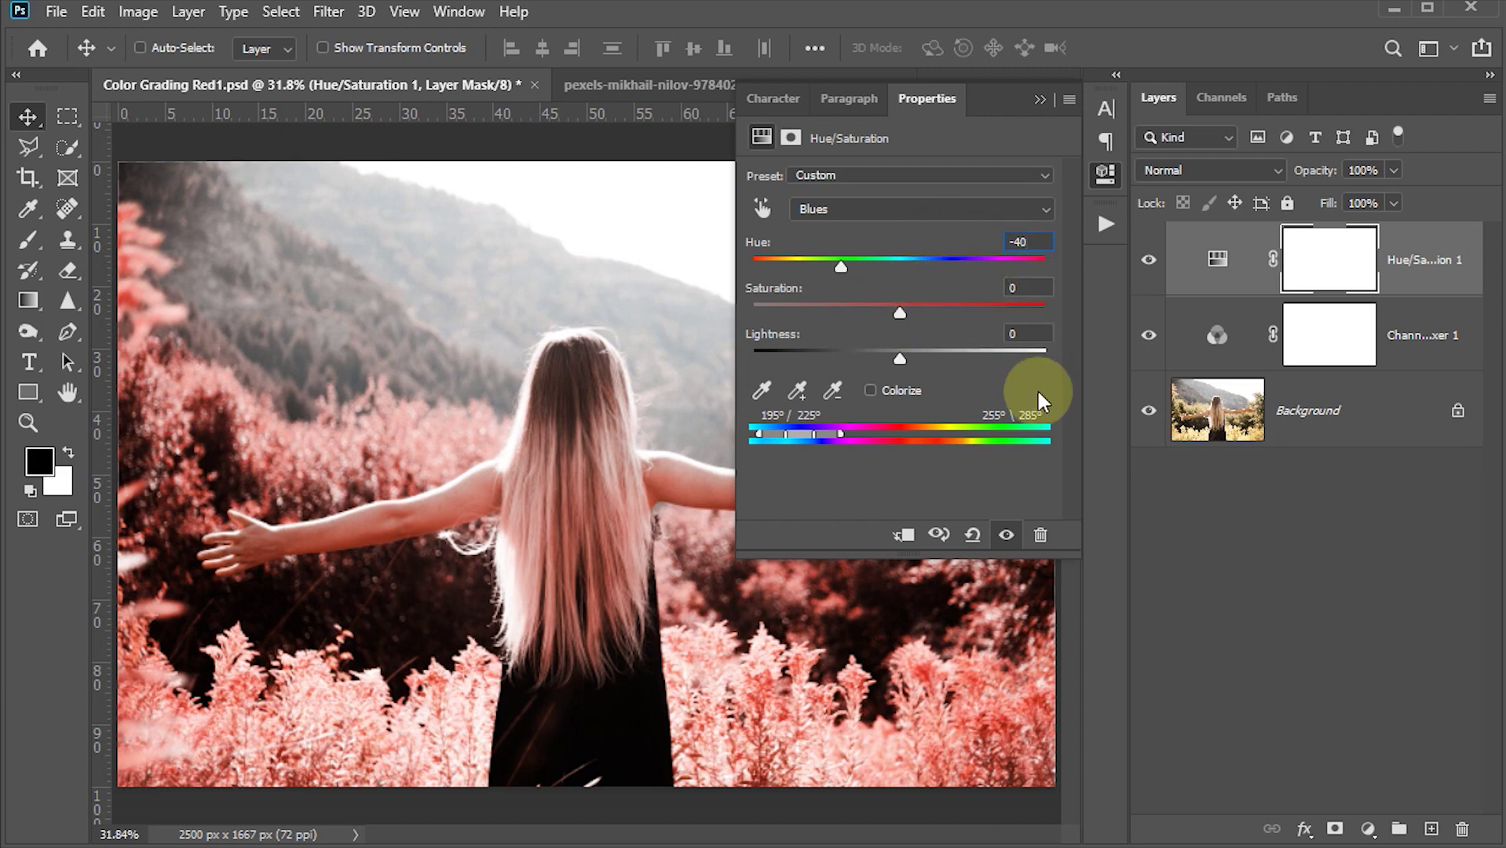
click(1038, 100)
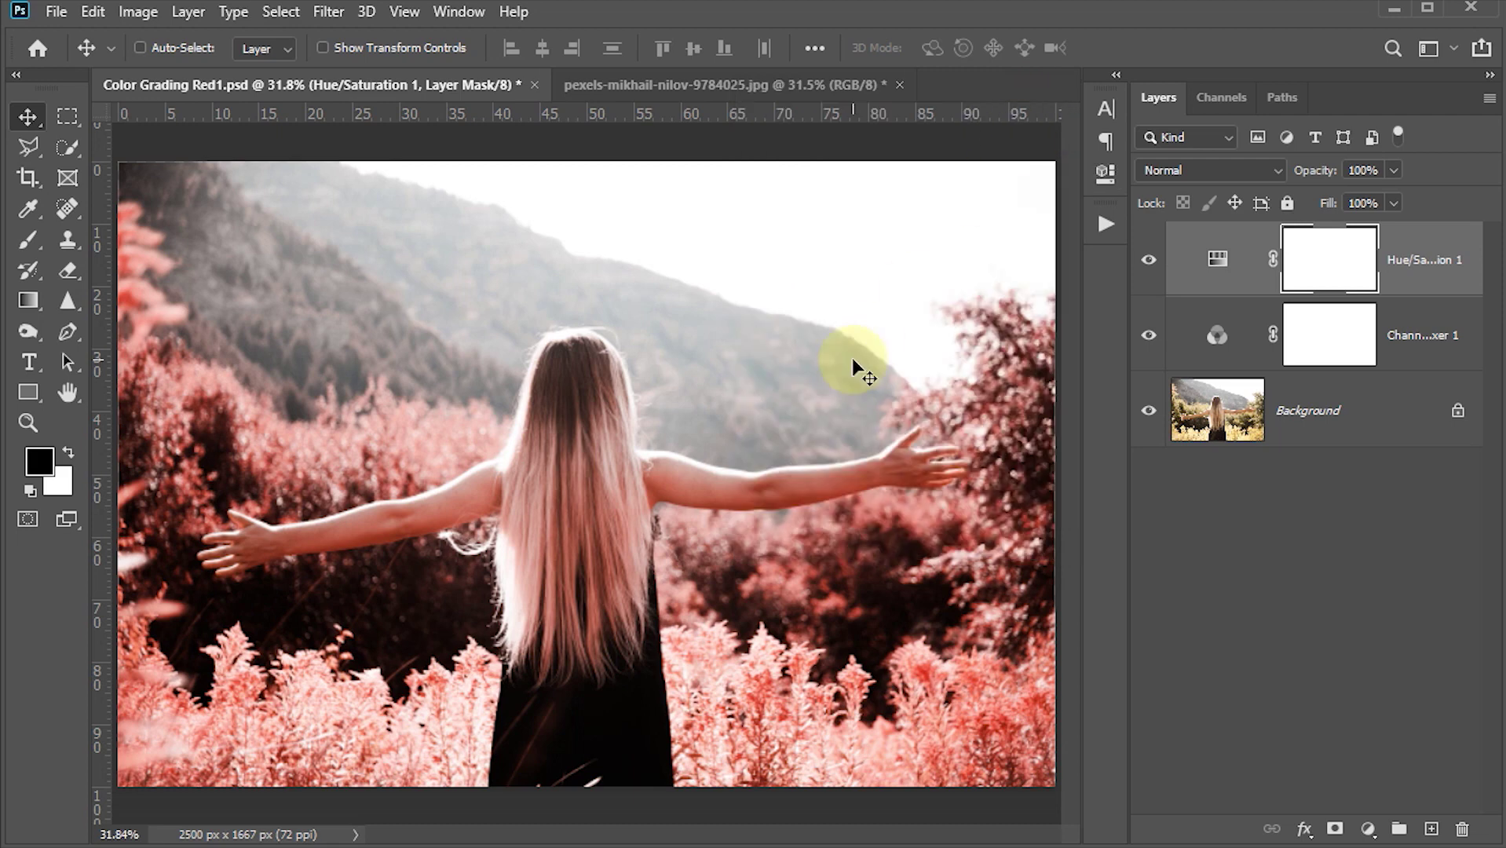
Step: Add a Selective Color adjustment layer on top and set Cyan to +40% for the Reds
click(1367, 829)
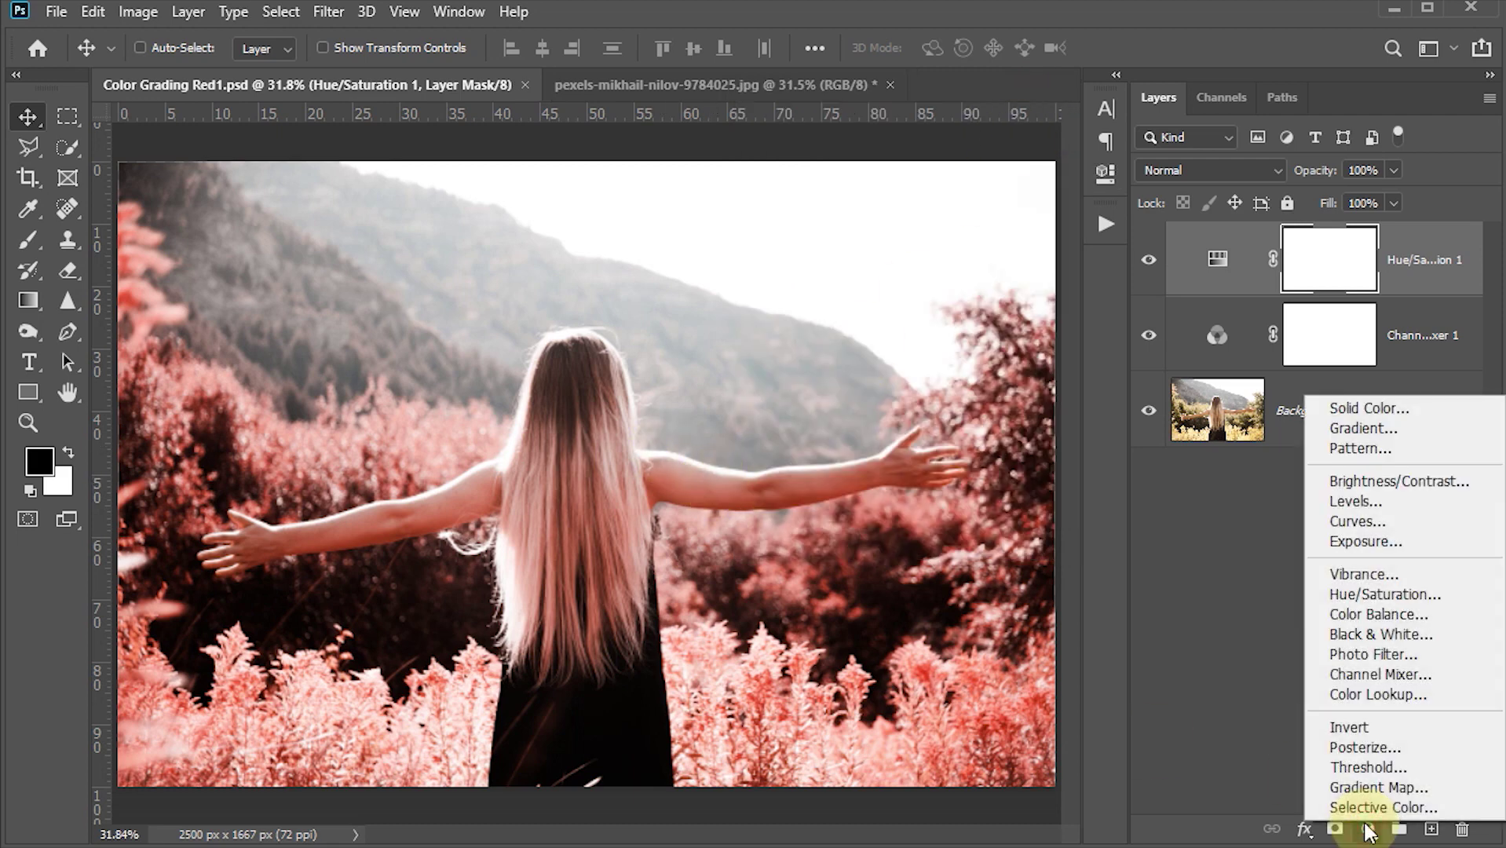
click(1356, 807)
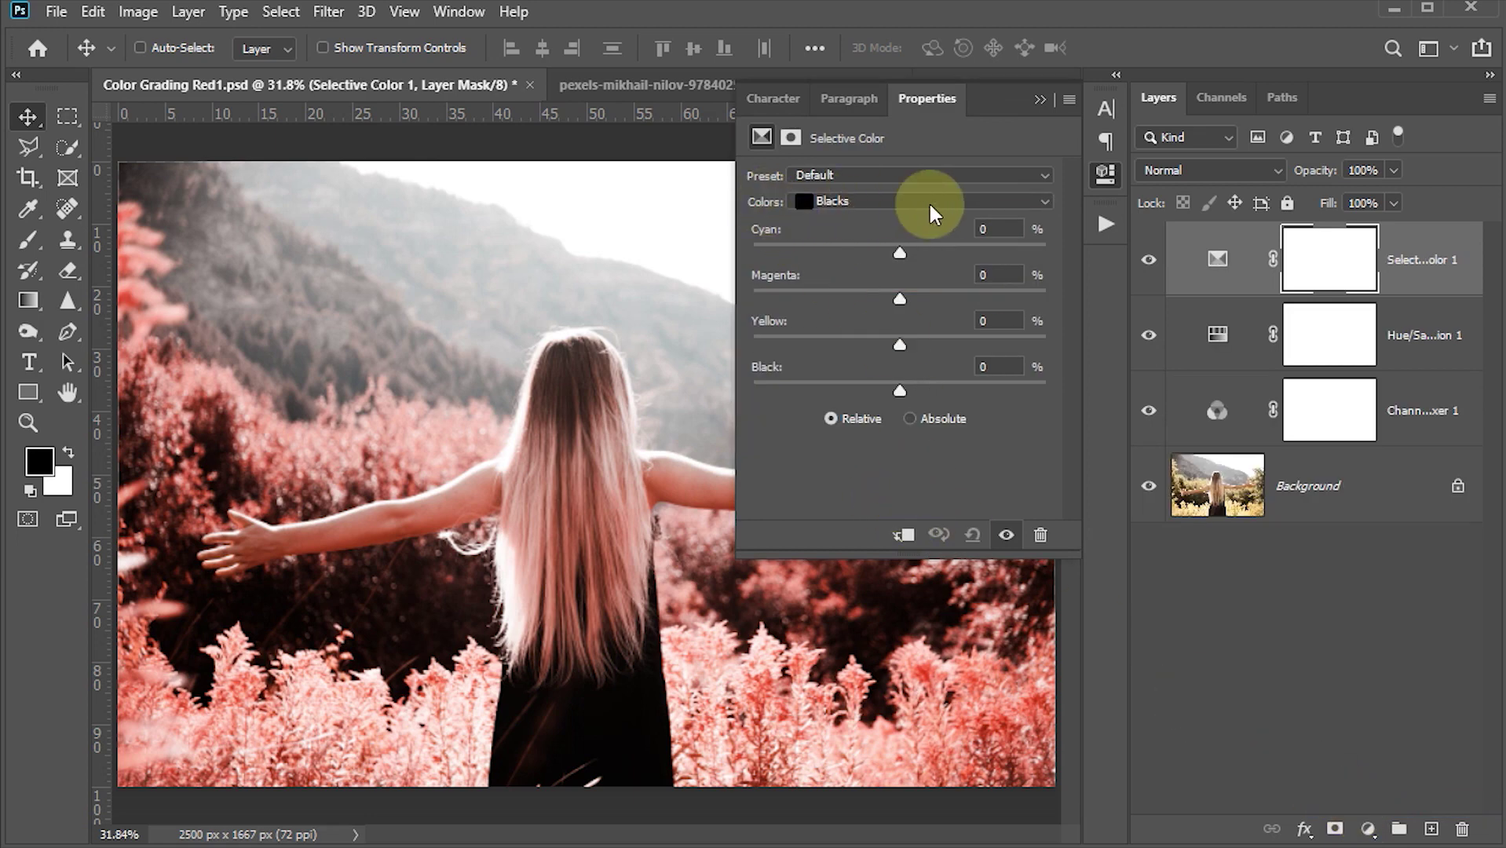
click(1012, 202)
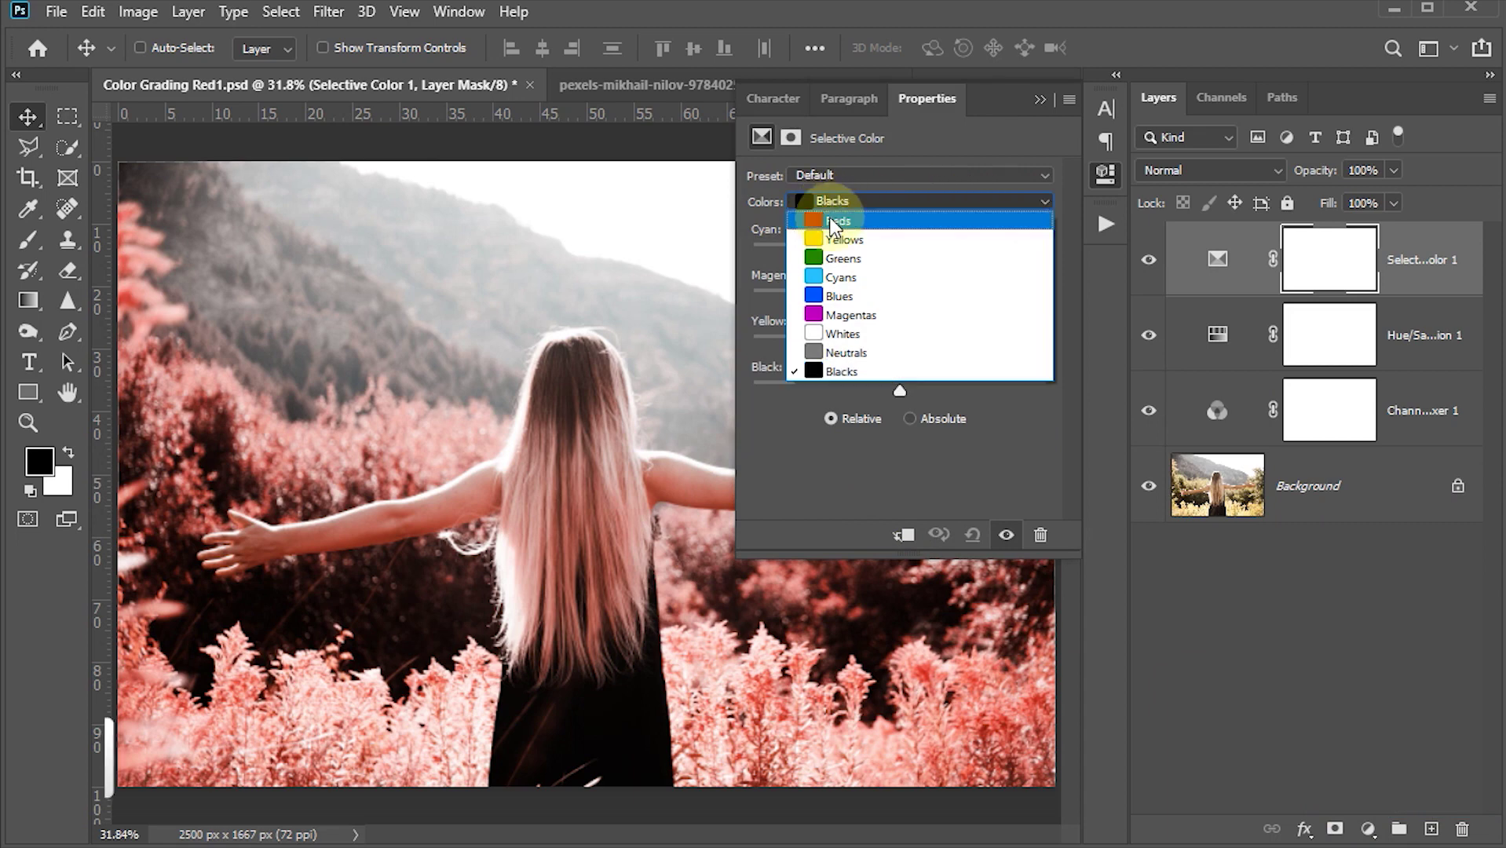
click(836, 209)
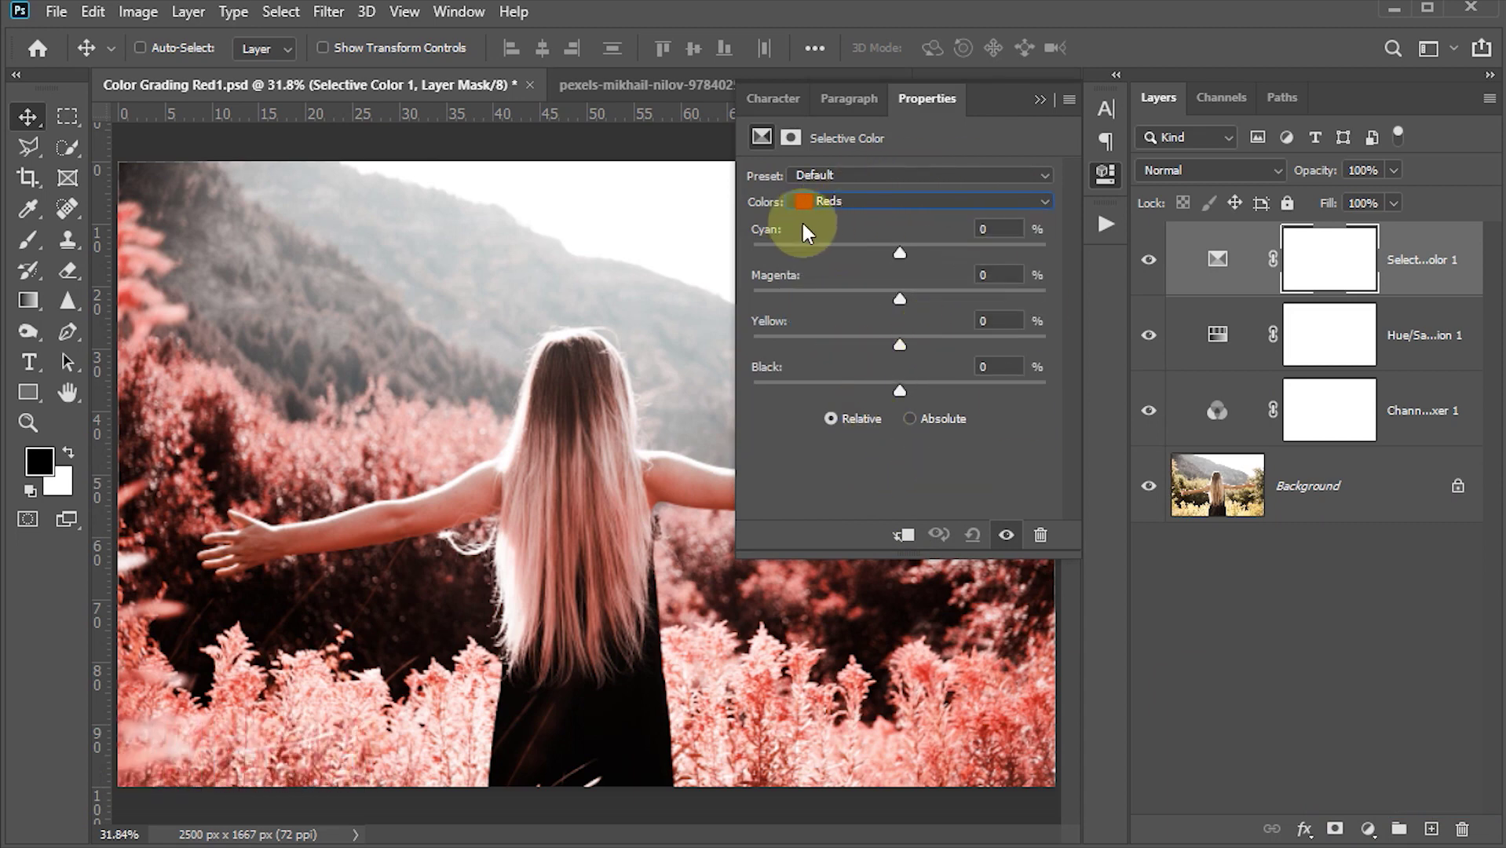
click(999, 228)
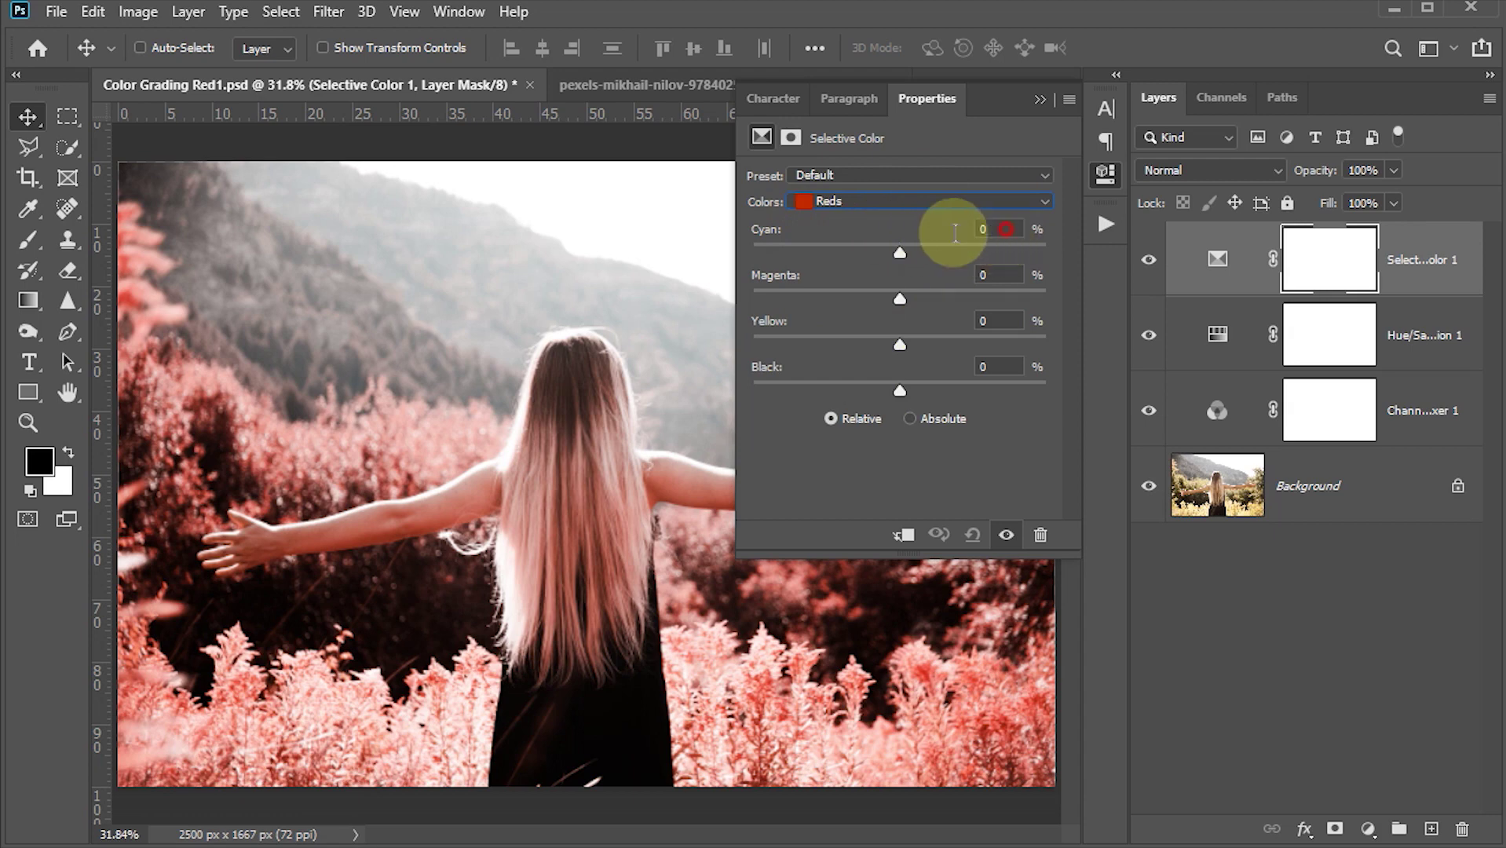
text(40)
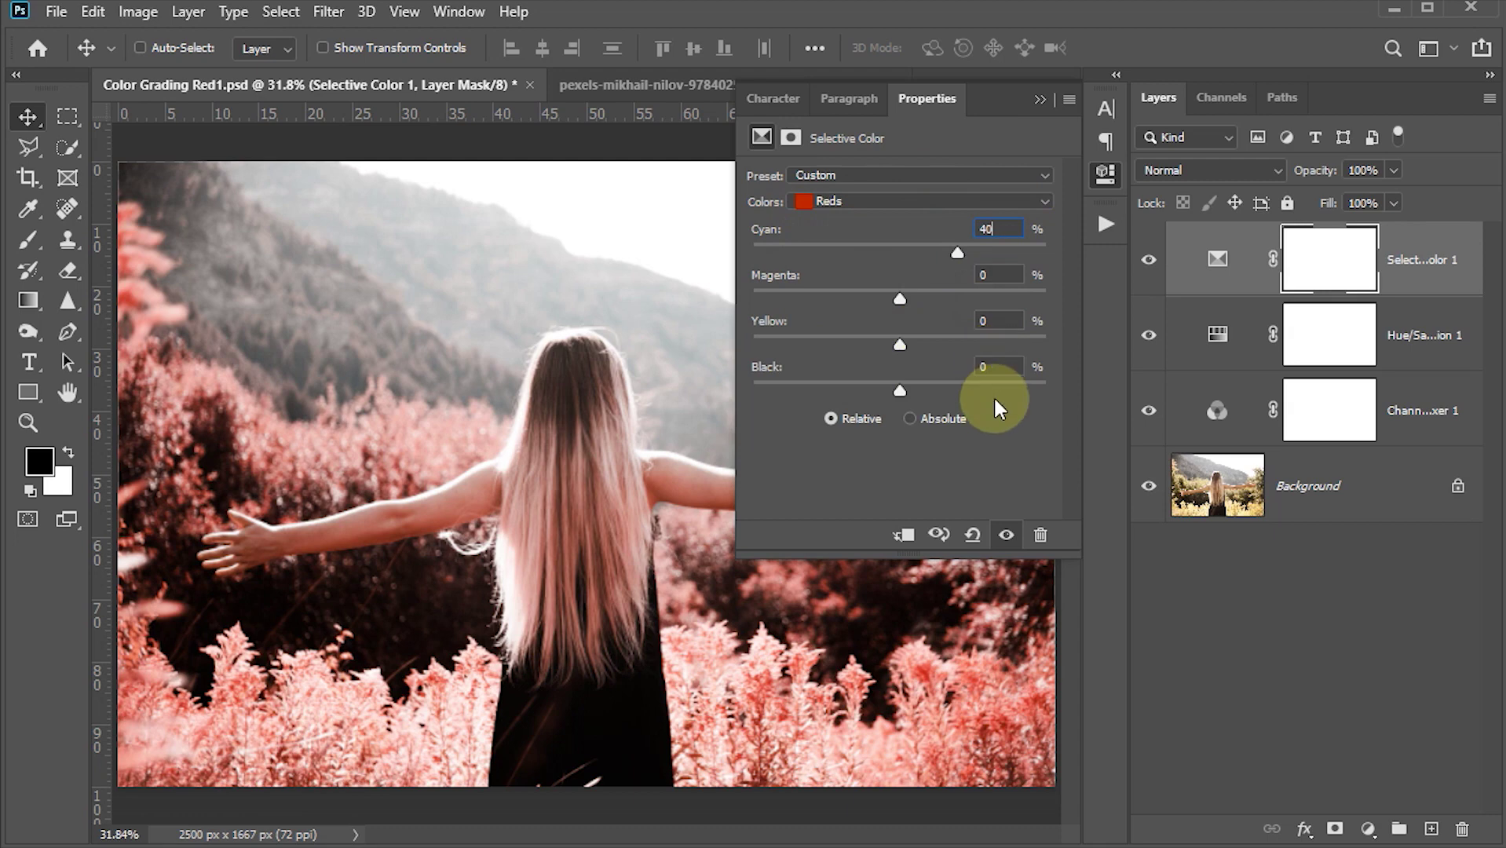
Step: In the Selective Color adjustment, set the Whites to Cyan +10% and Black -10%
click(1045, 200)
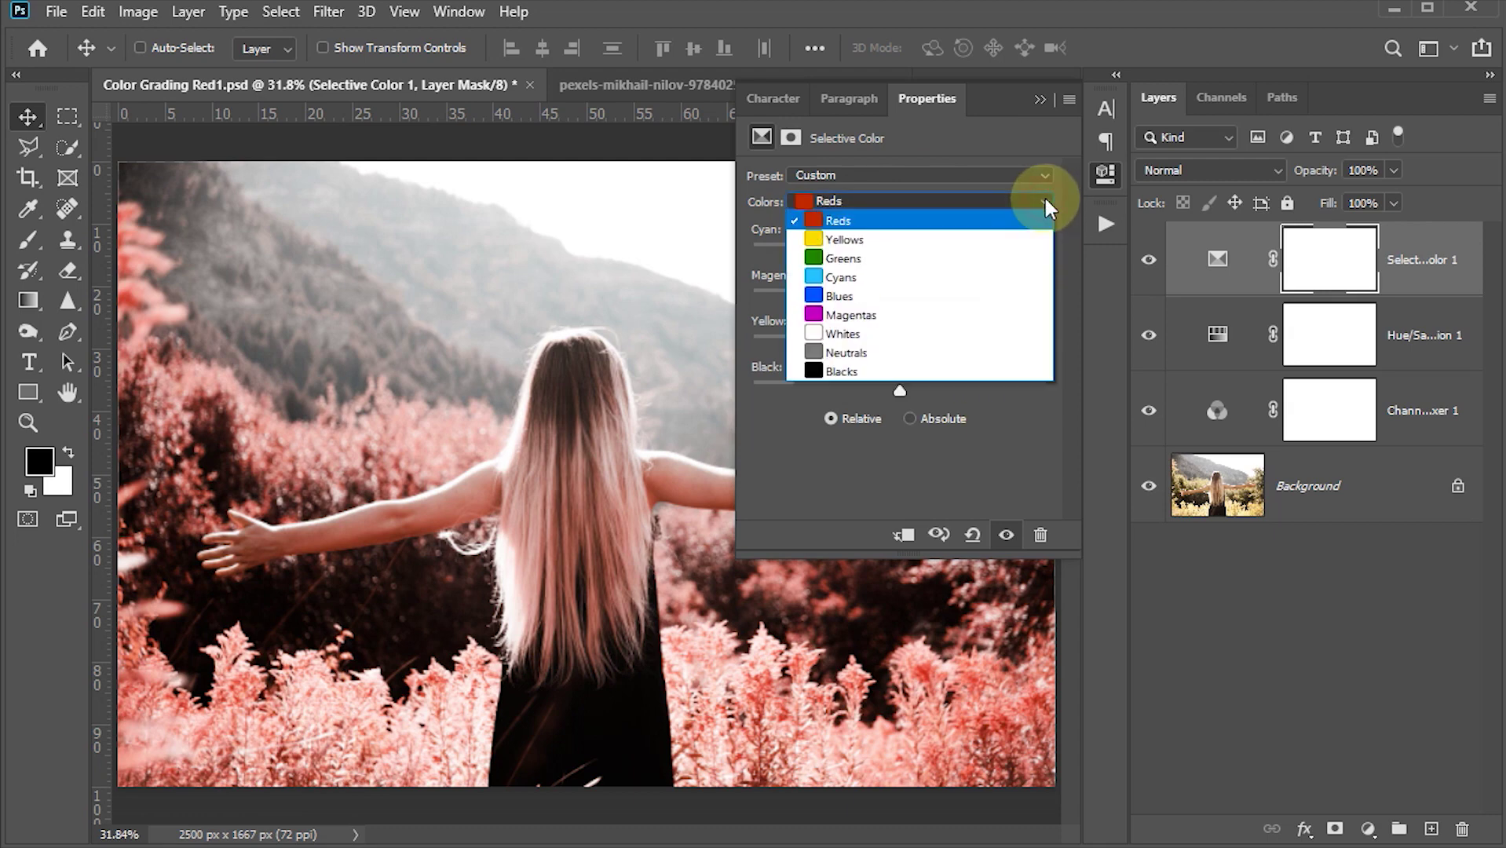
click(848, 326)
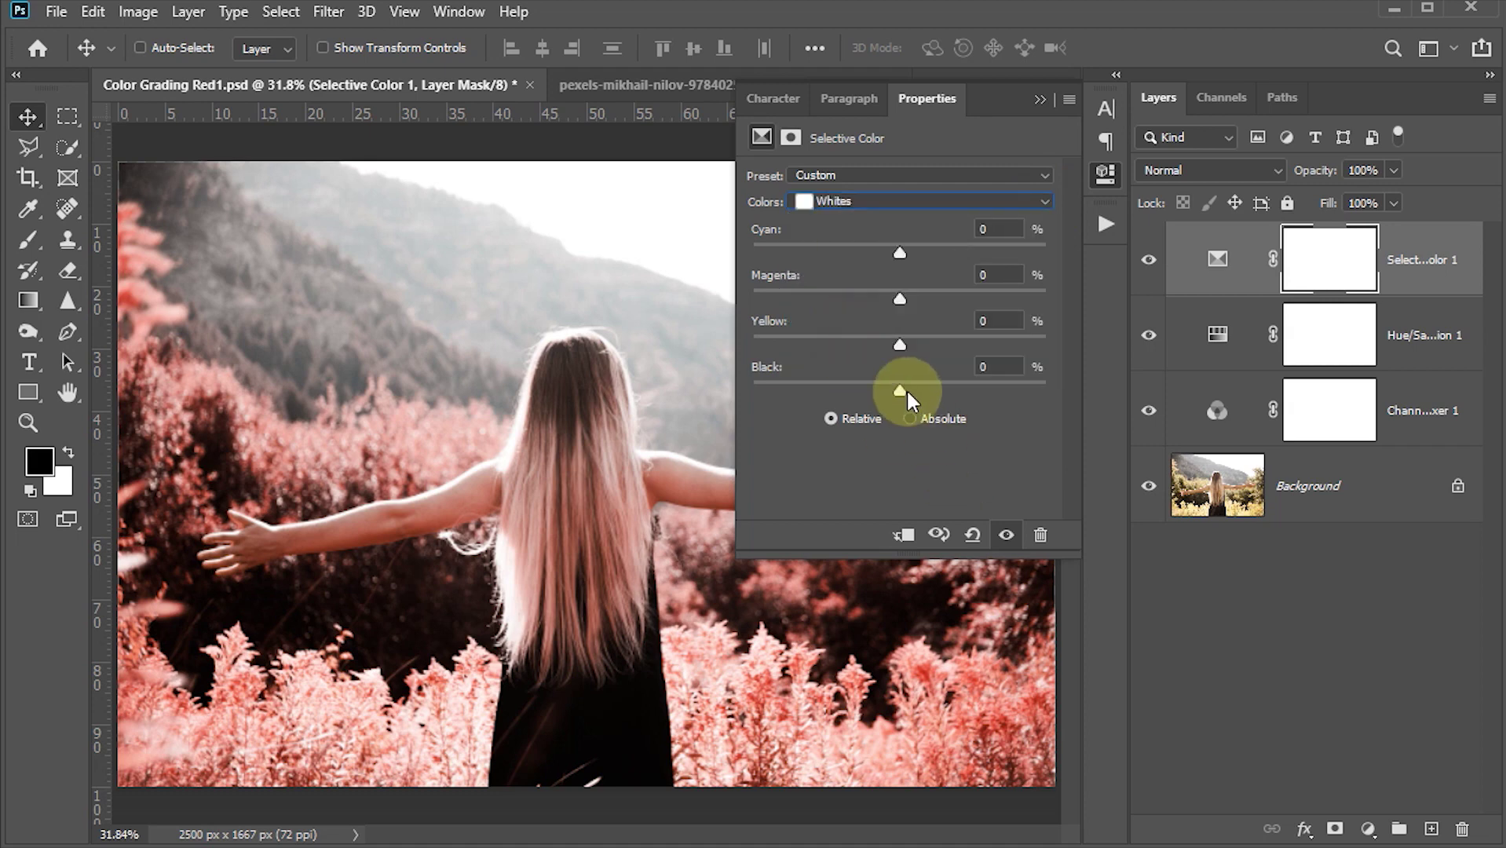
click(1002, 230)
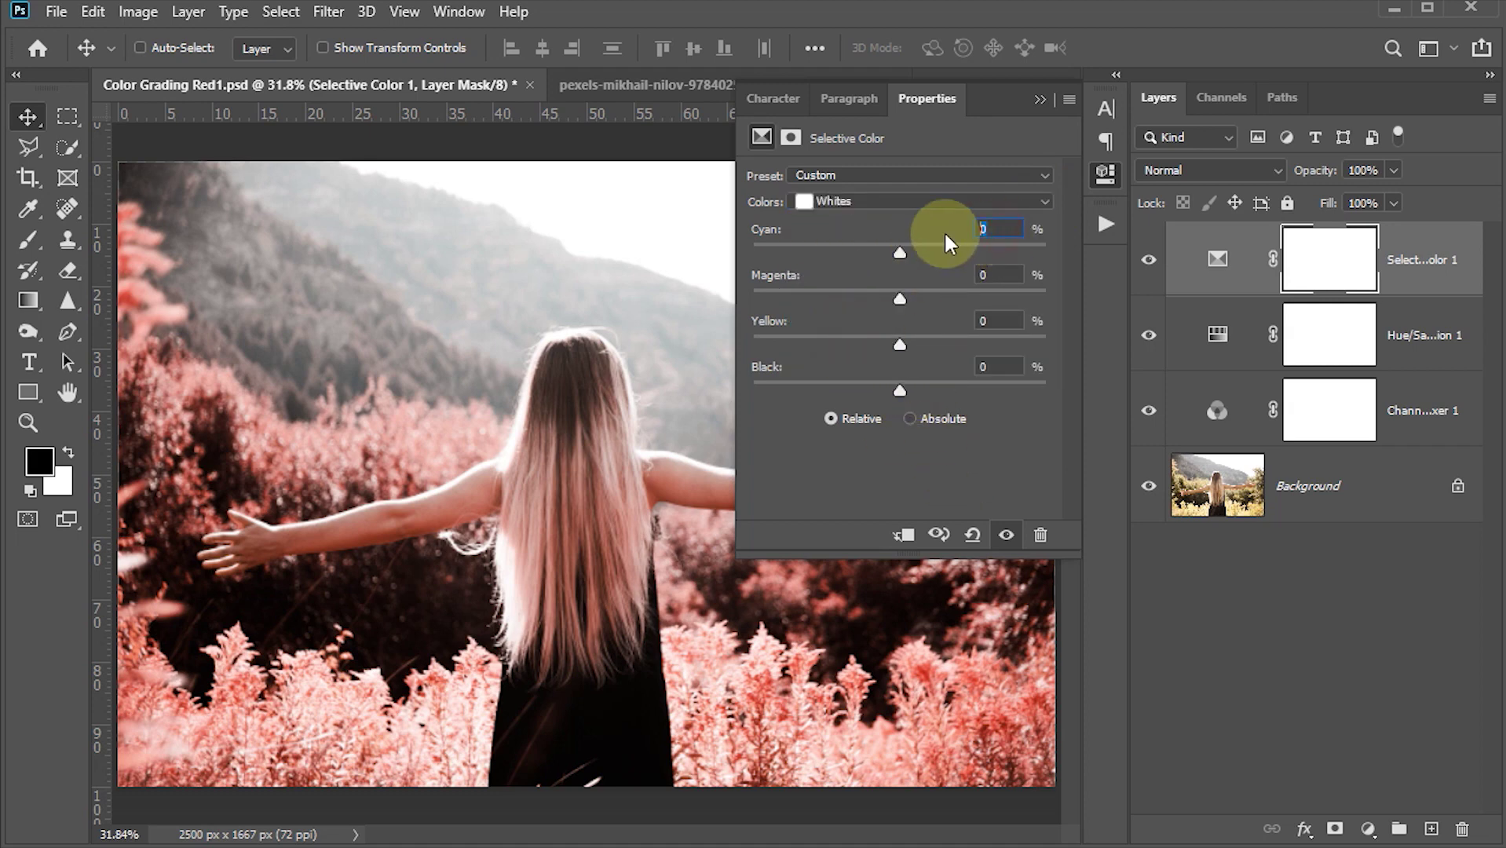
text(10)
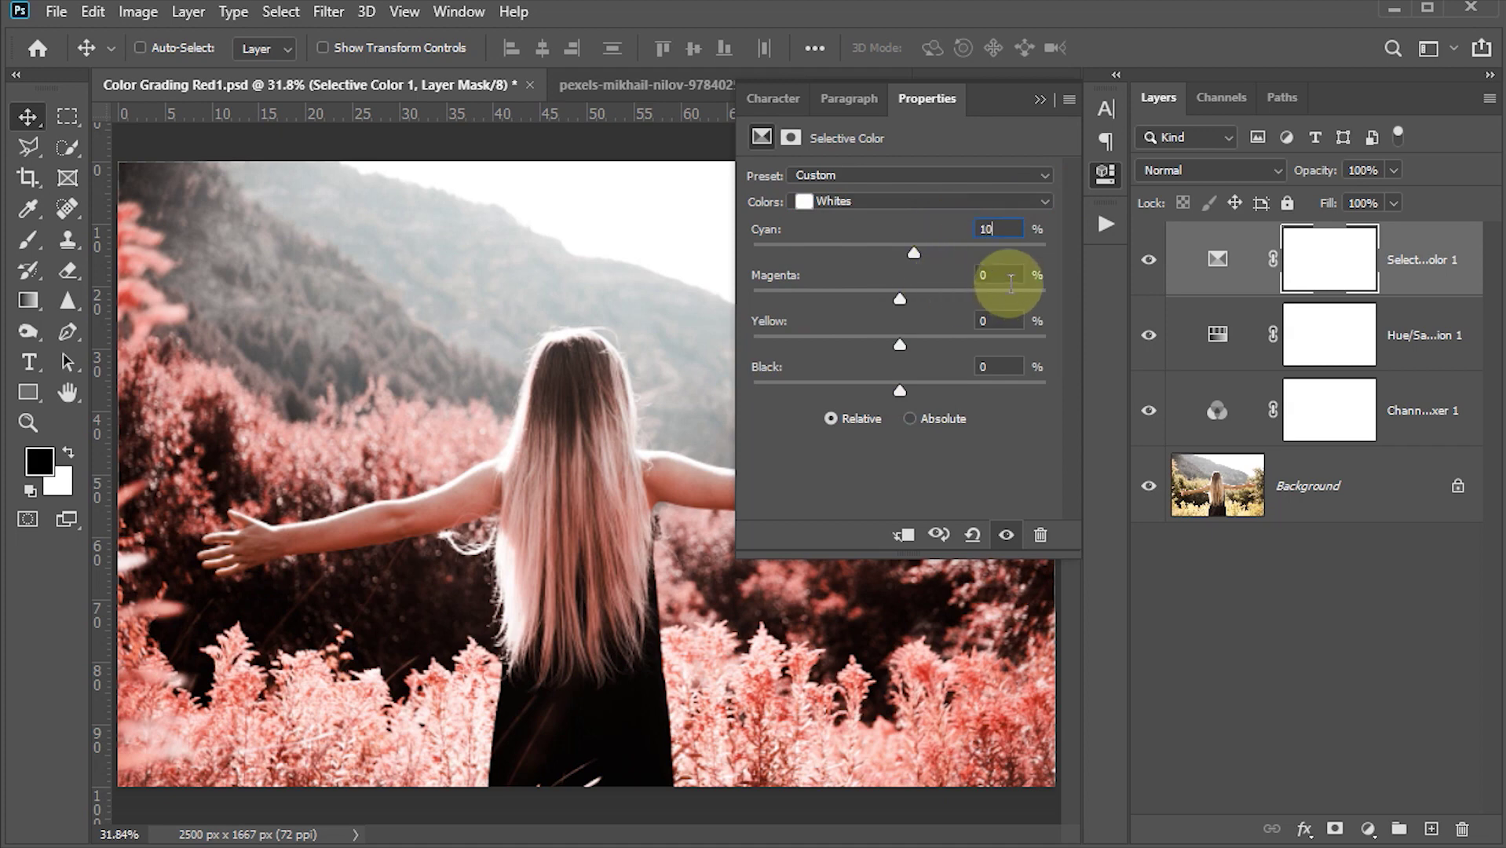
click(998, 368)
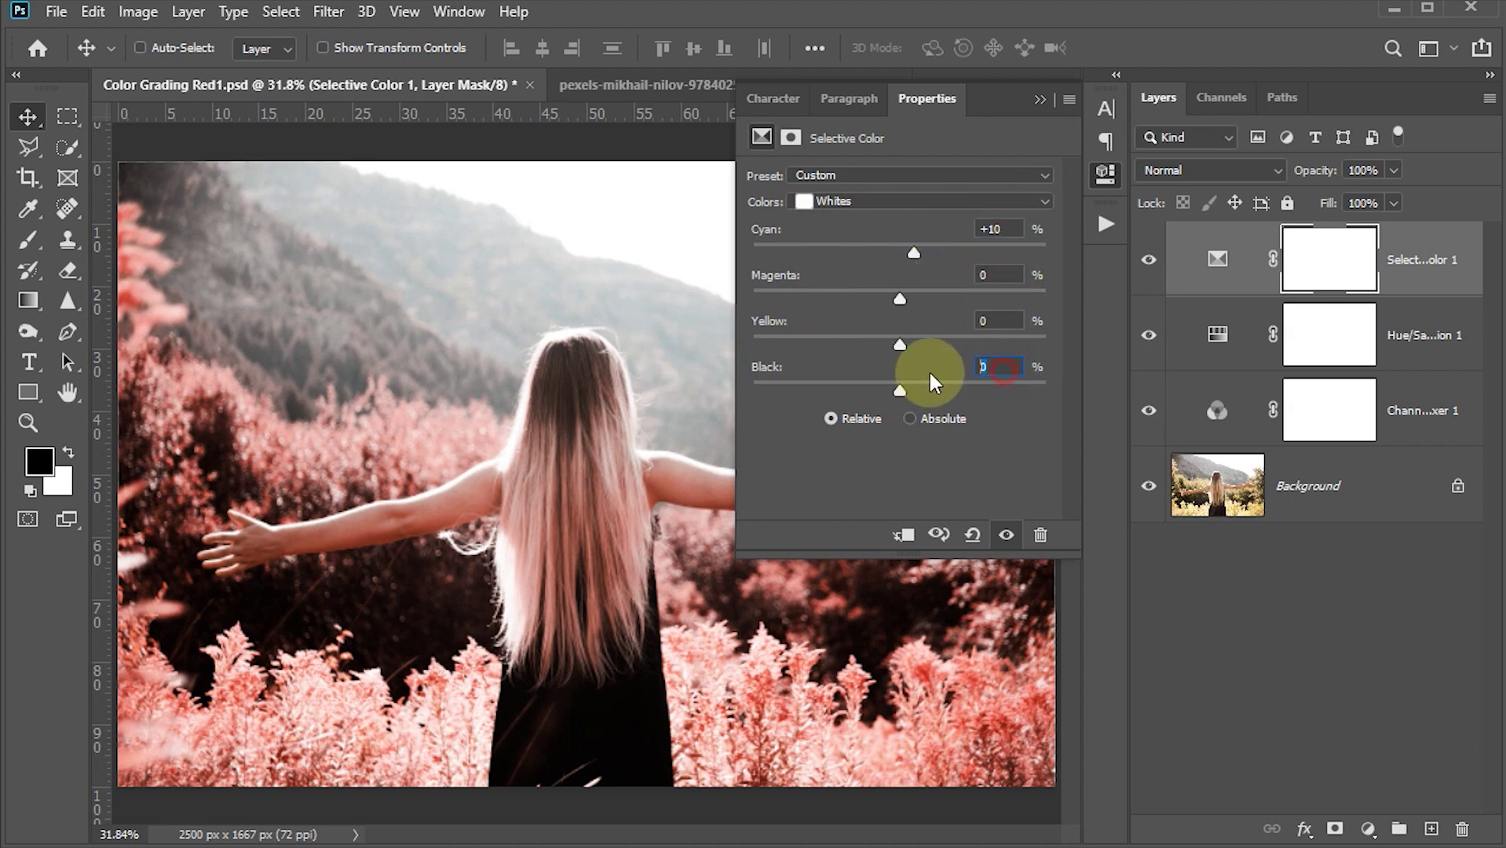
text(-10)
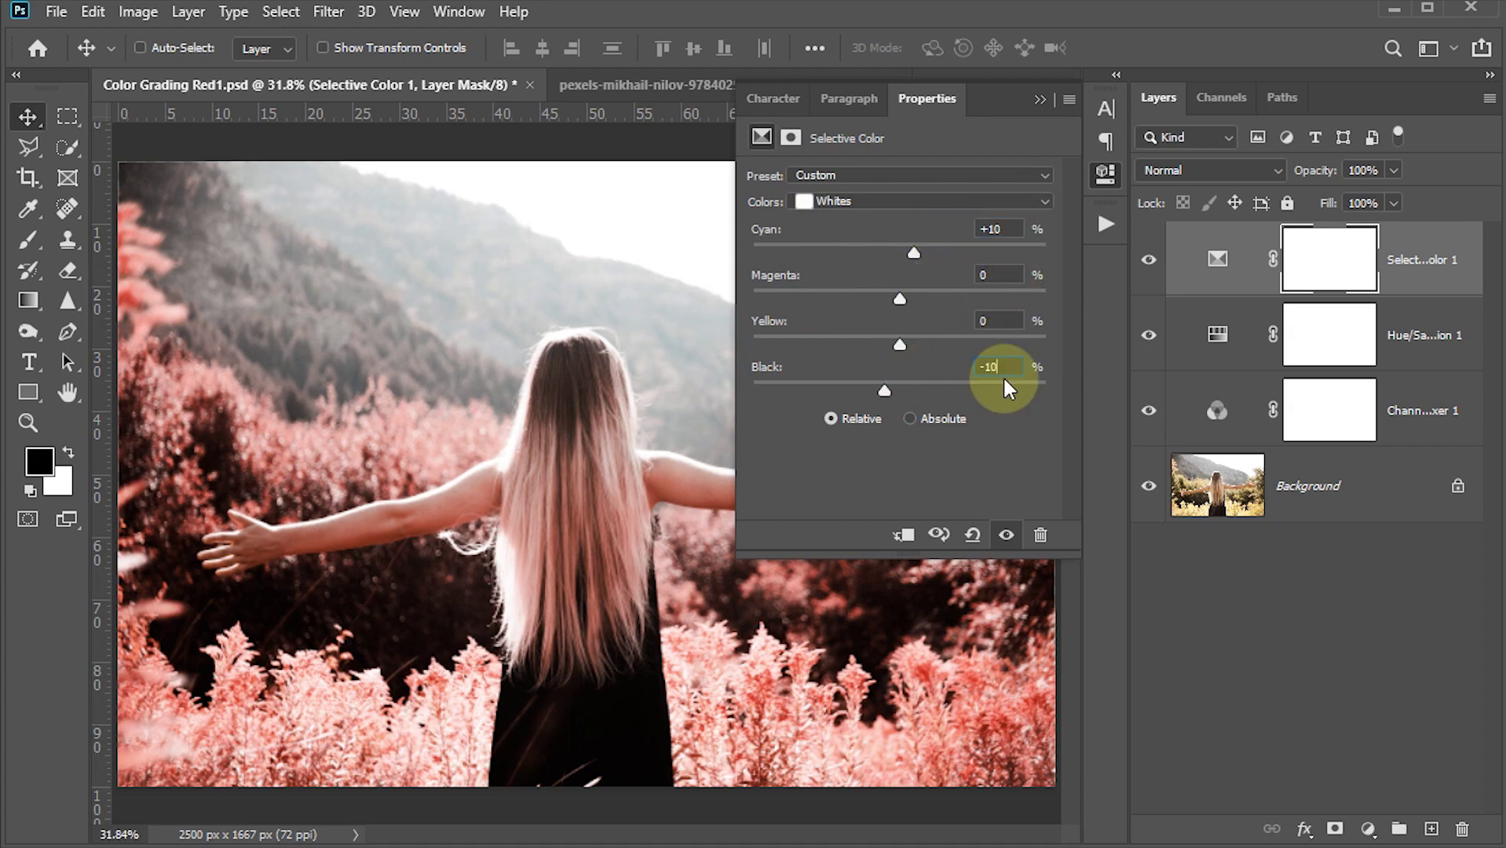
click(1005, 440)
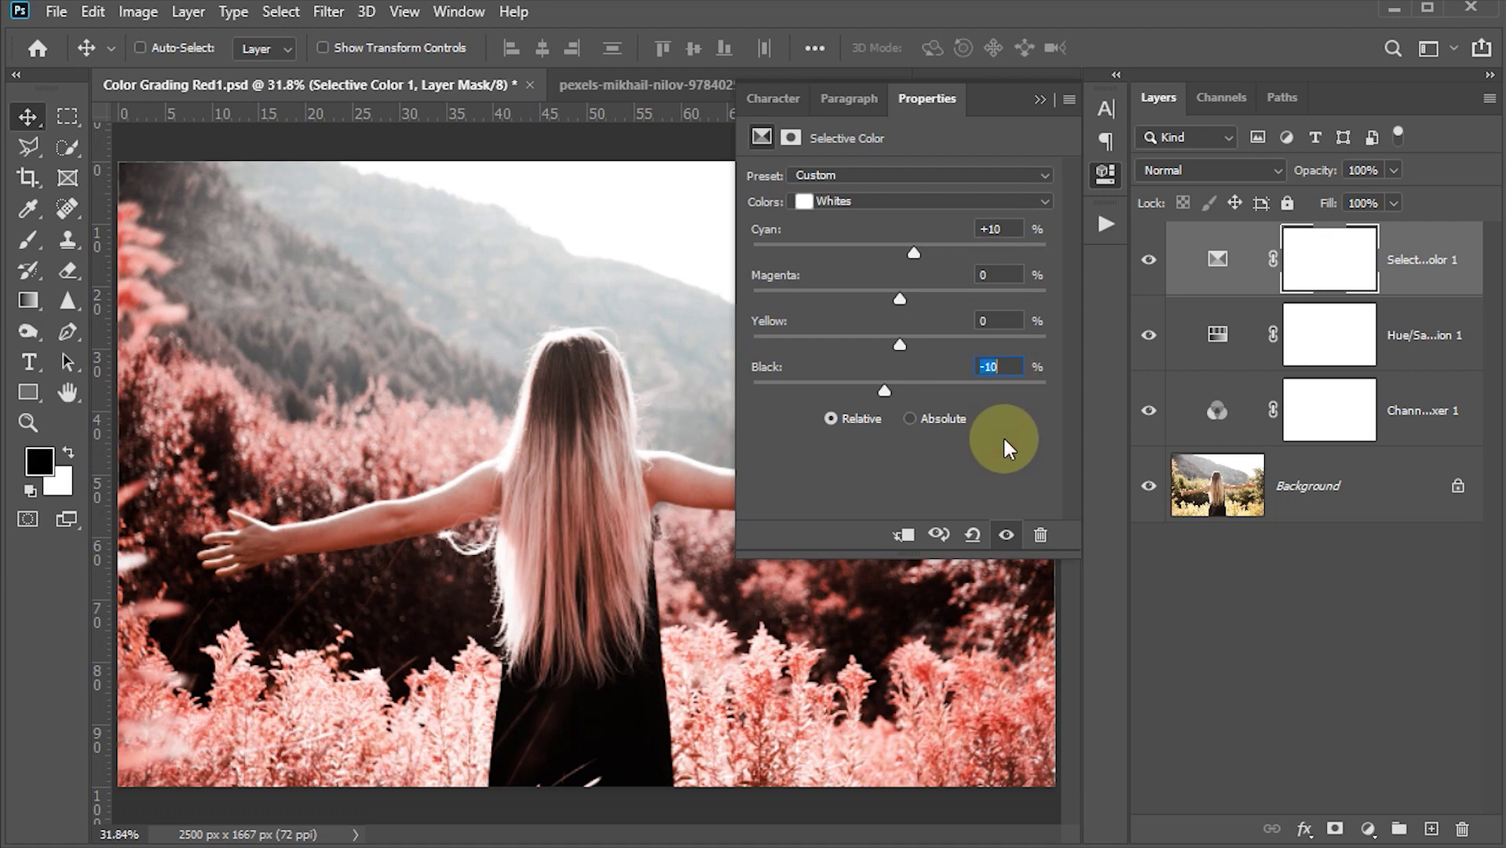
Step: In the Selective Color adjustment, set Black to +5% for the Neutrals
click(1042, 203)
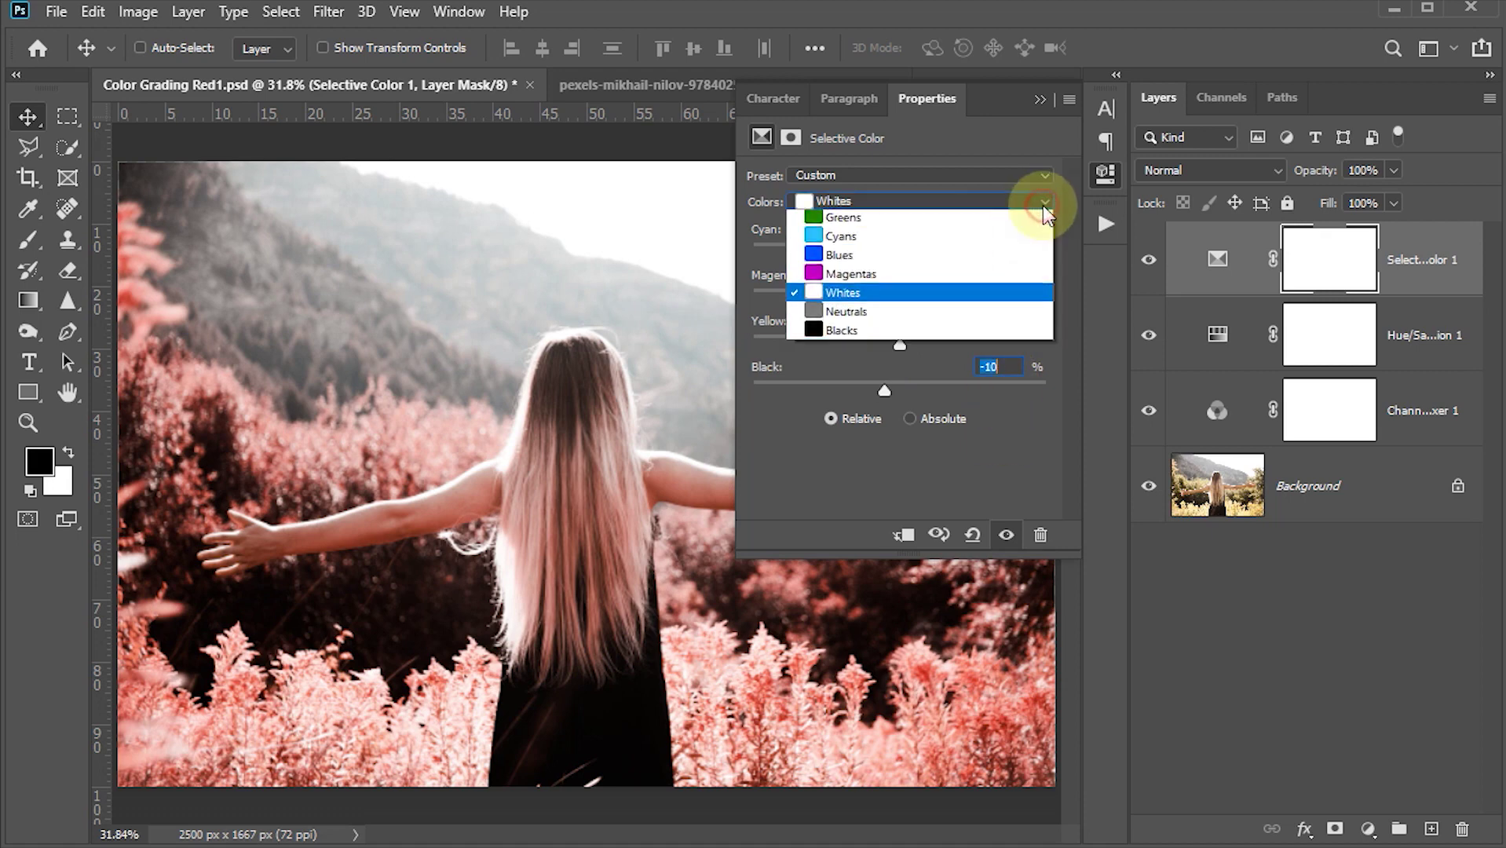
click(863, 351)
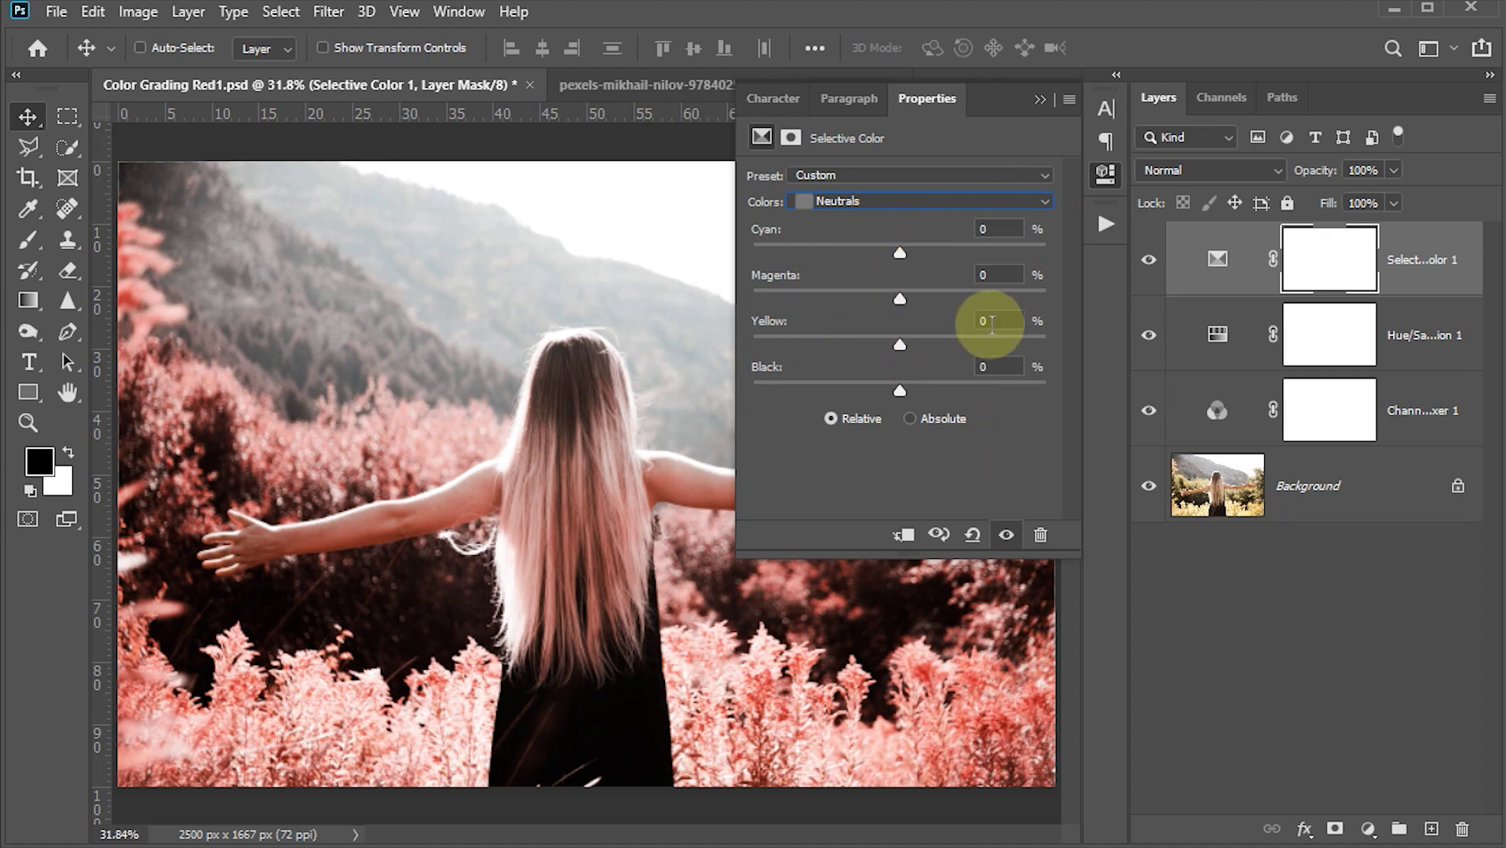
click(995, 367)
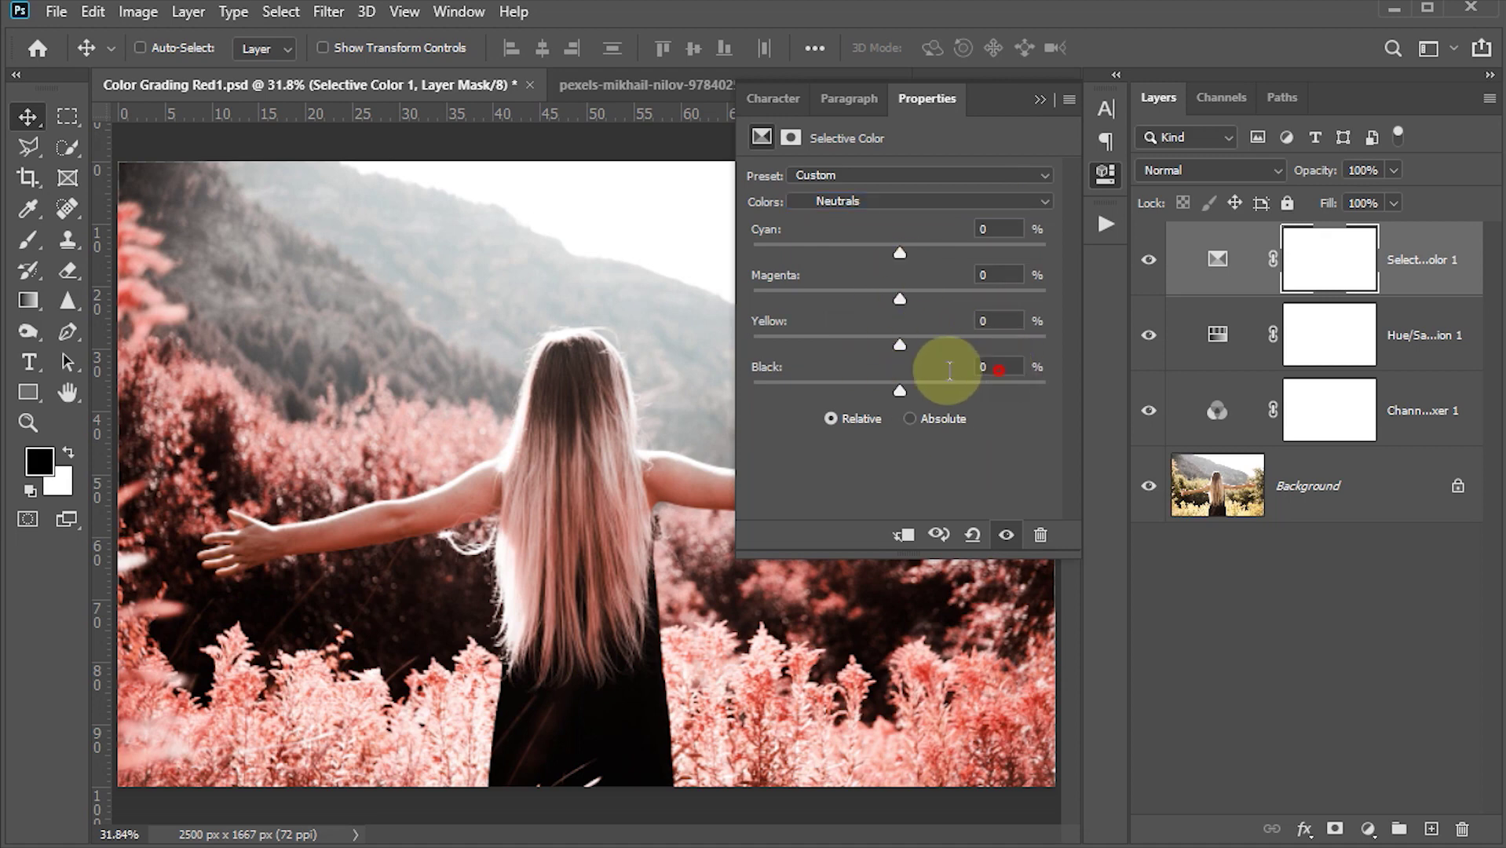
click(901, 391)
drag(903, 393, 908, 391)
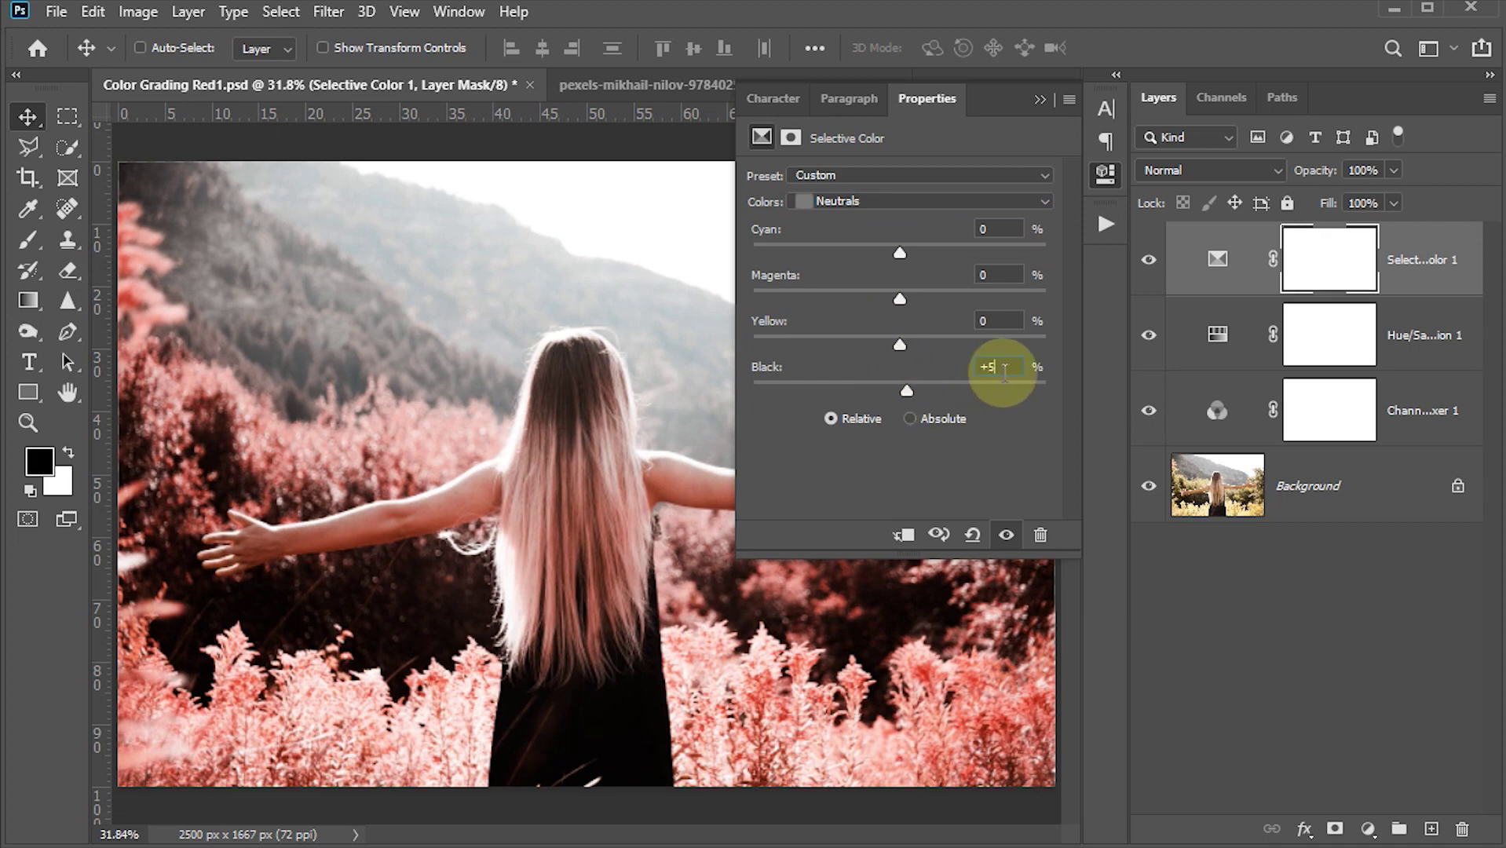
click(994, 366)
key(Return)
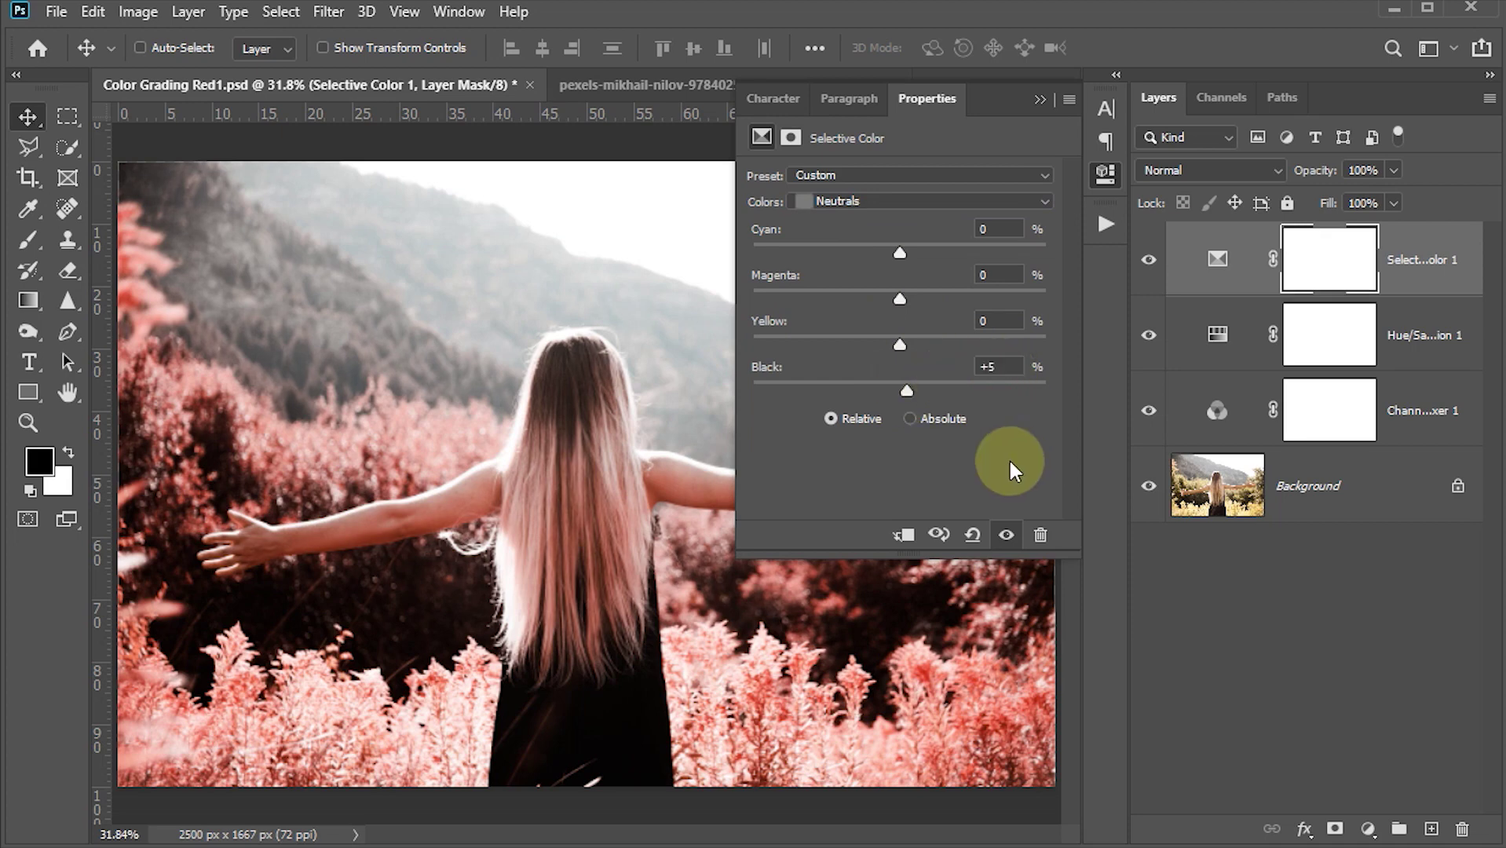
Step: Set Cyan to +10% and Magenta to +10% for the Blacks in the Selective Color adjustment
click(1047, 210)
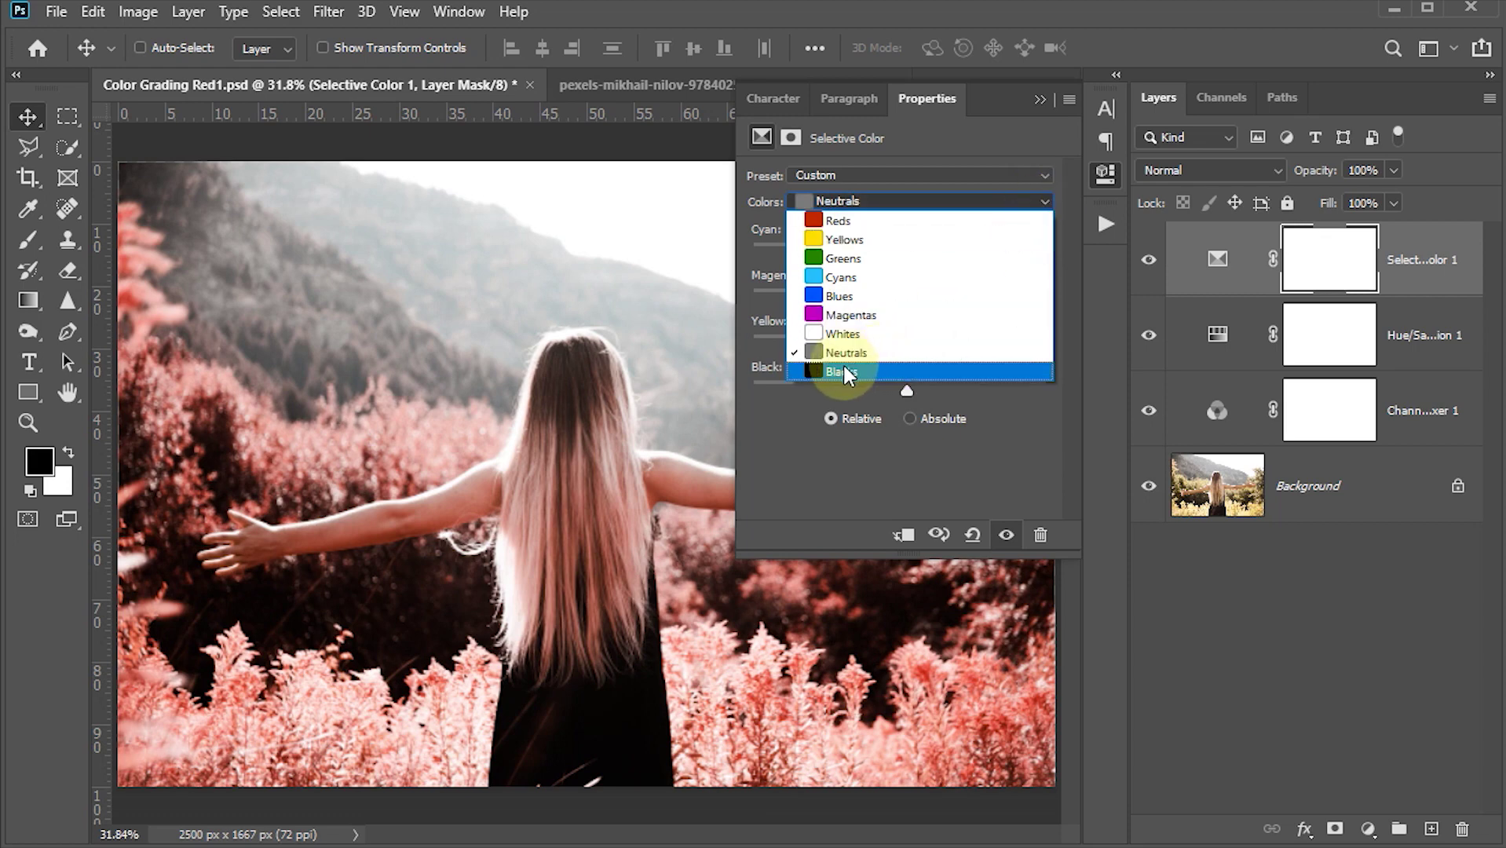
click(845, 370)
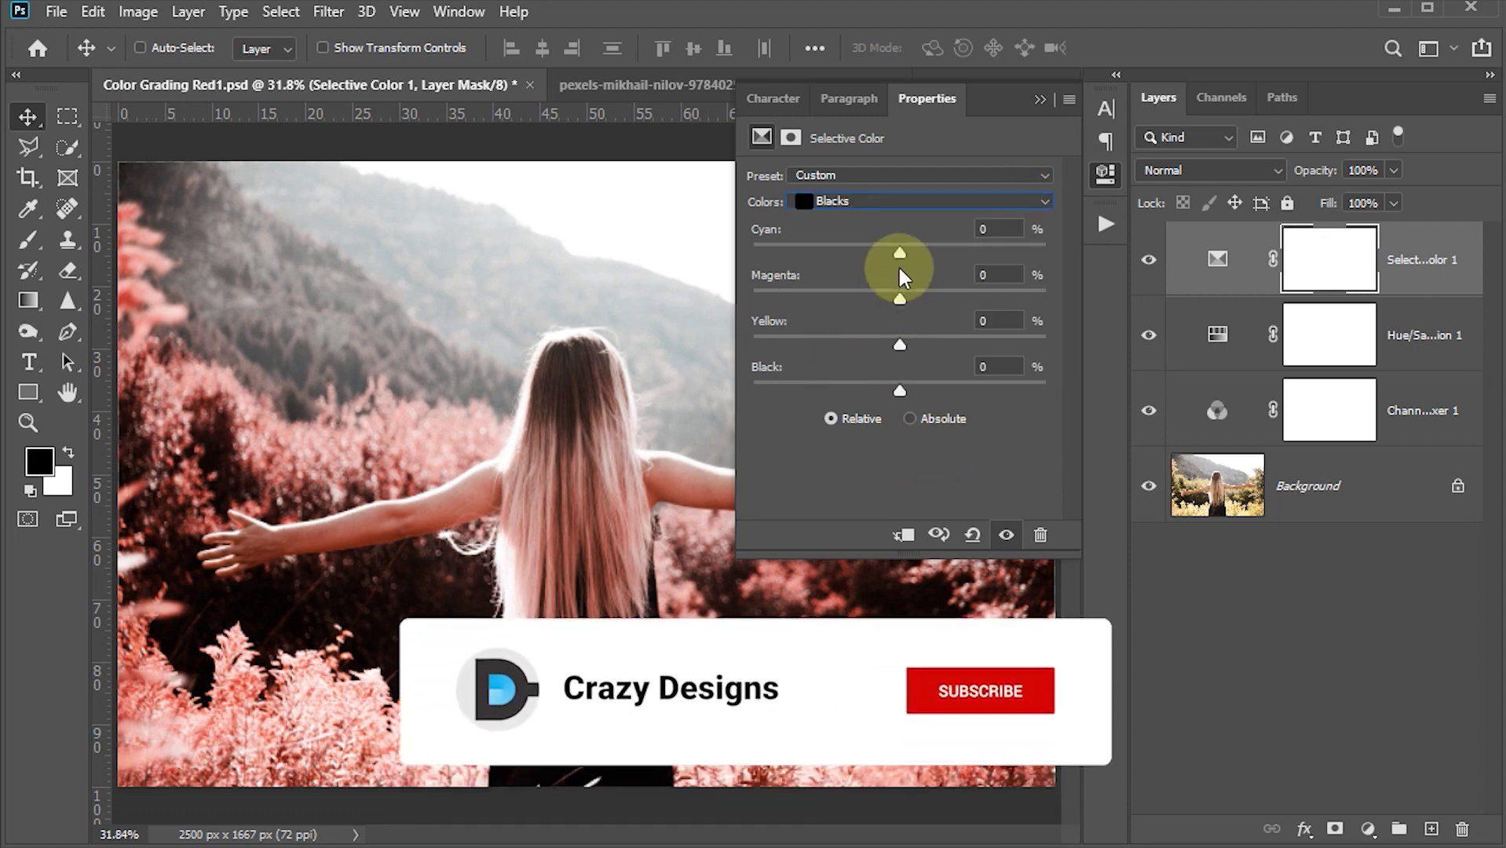
click(993, 227)
text(10)
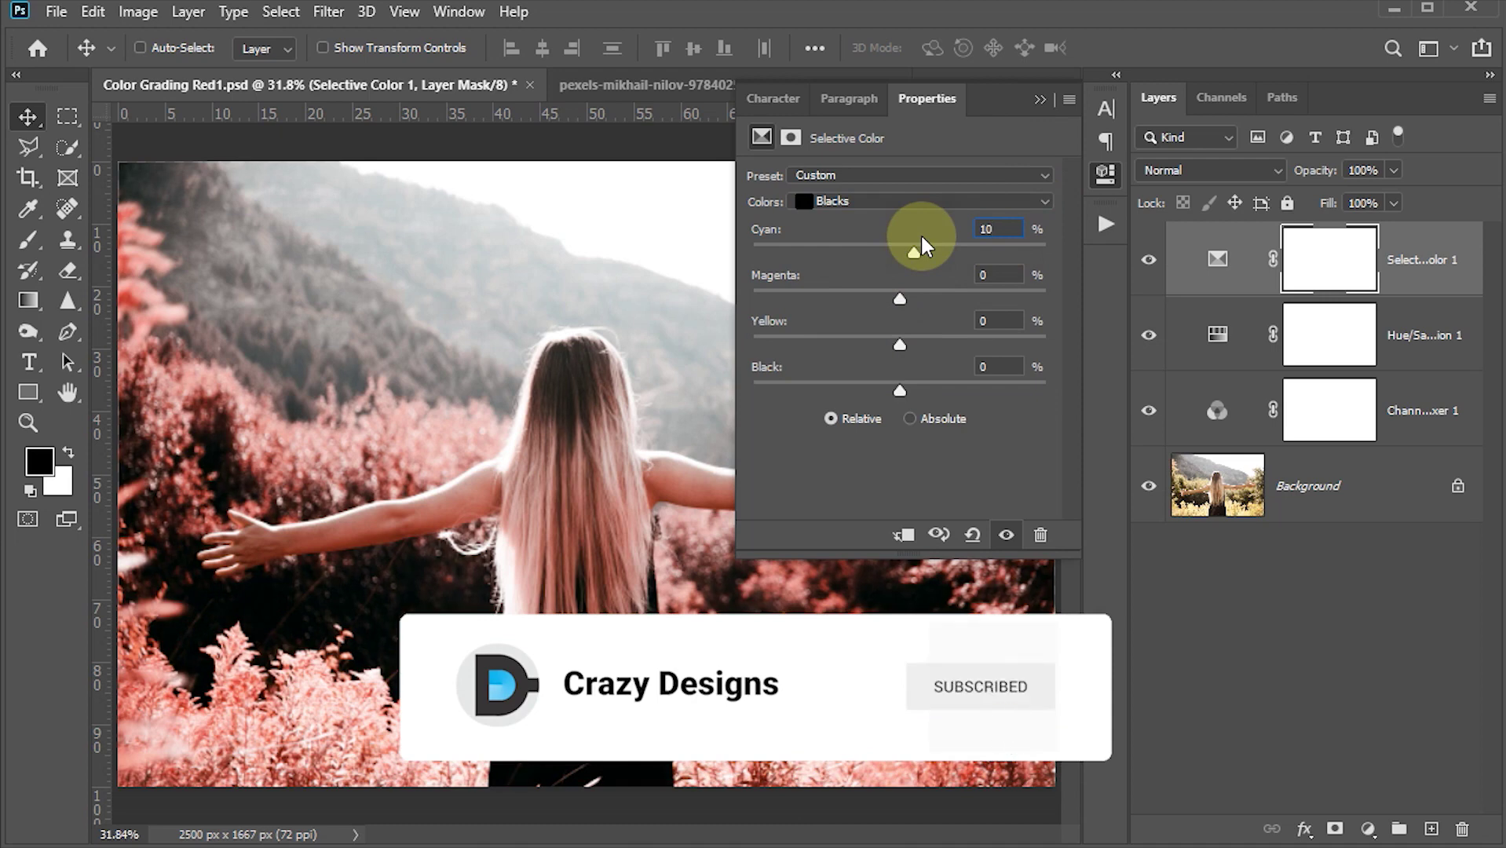
click(984, 275)
text(1)
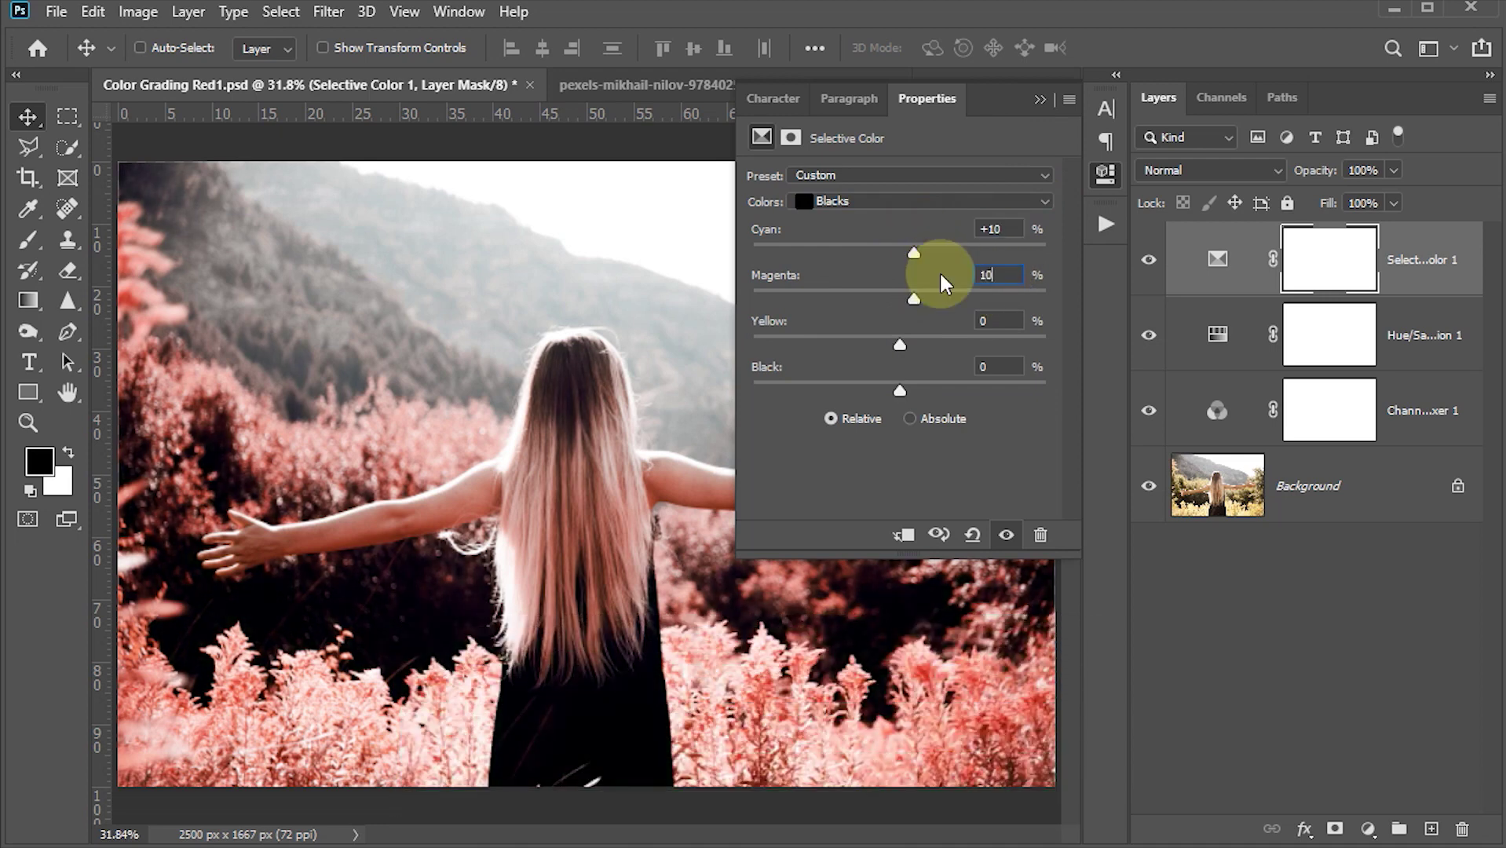
Step: Set the Blacks to Yellow +15% and Black +10%, and collapse the Selective Color properties
click(997, 321)
text(15)
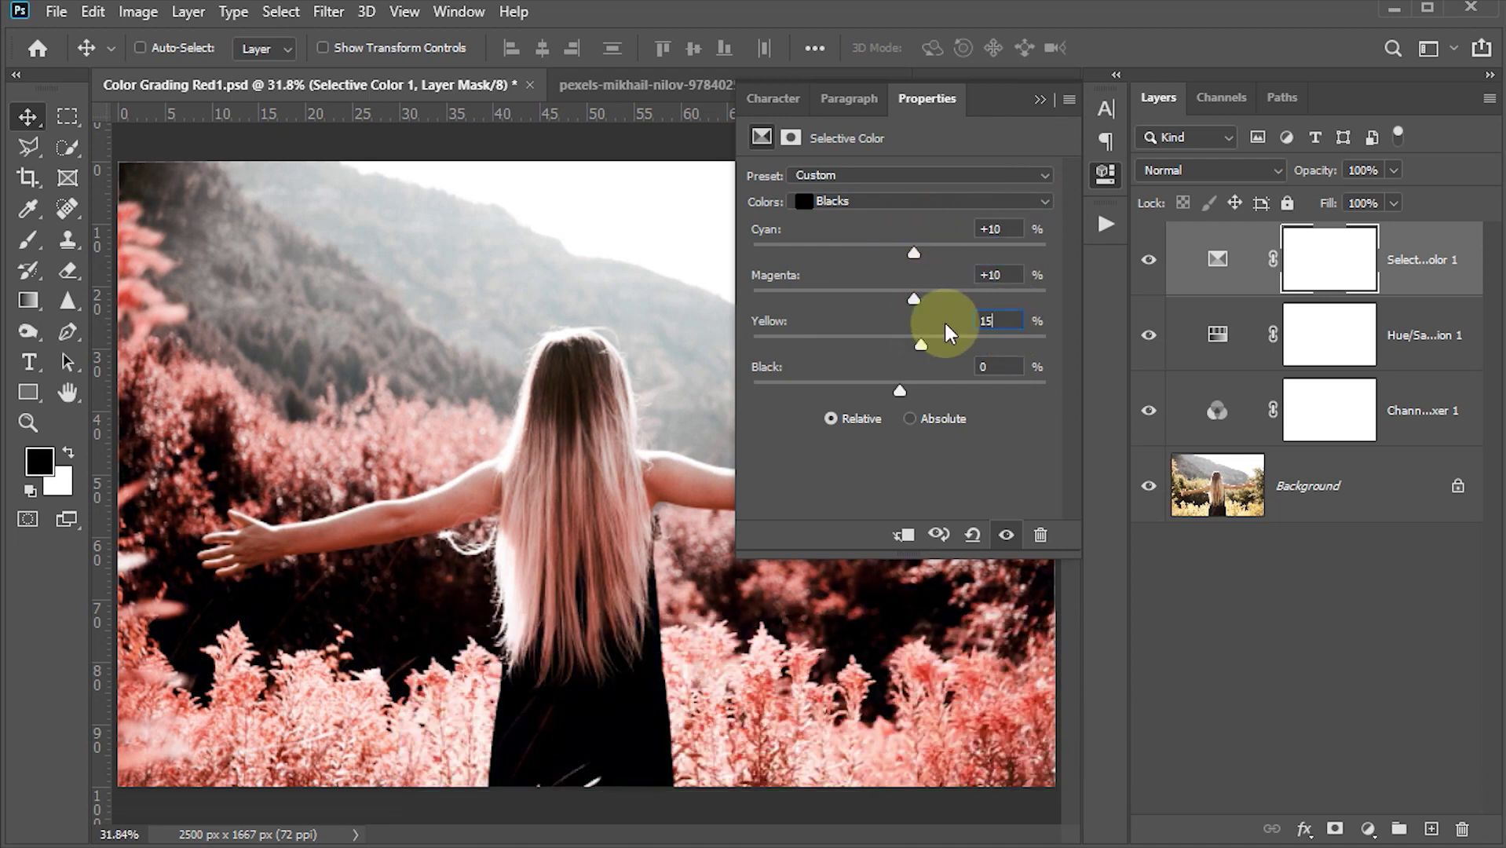
key(Tab)
text(1)
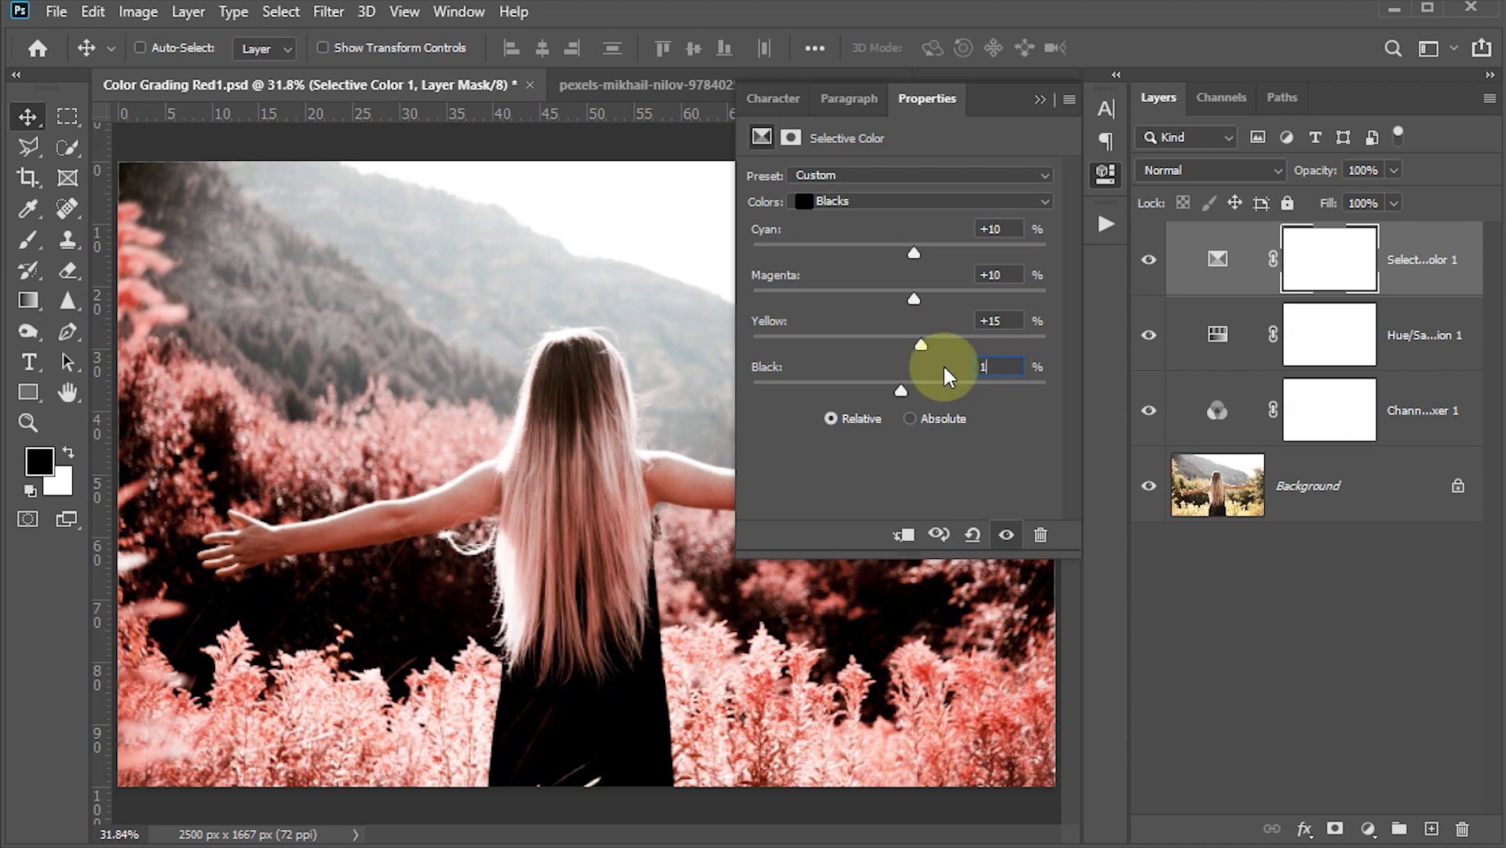
text(0)
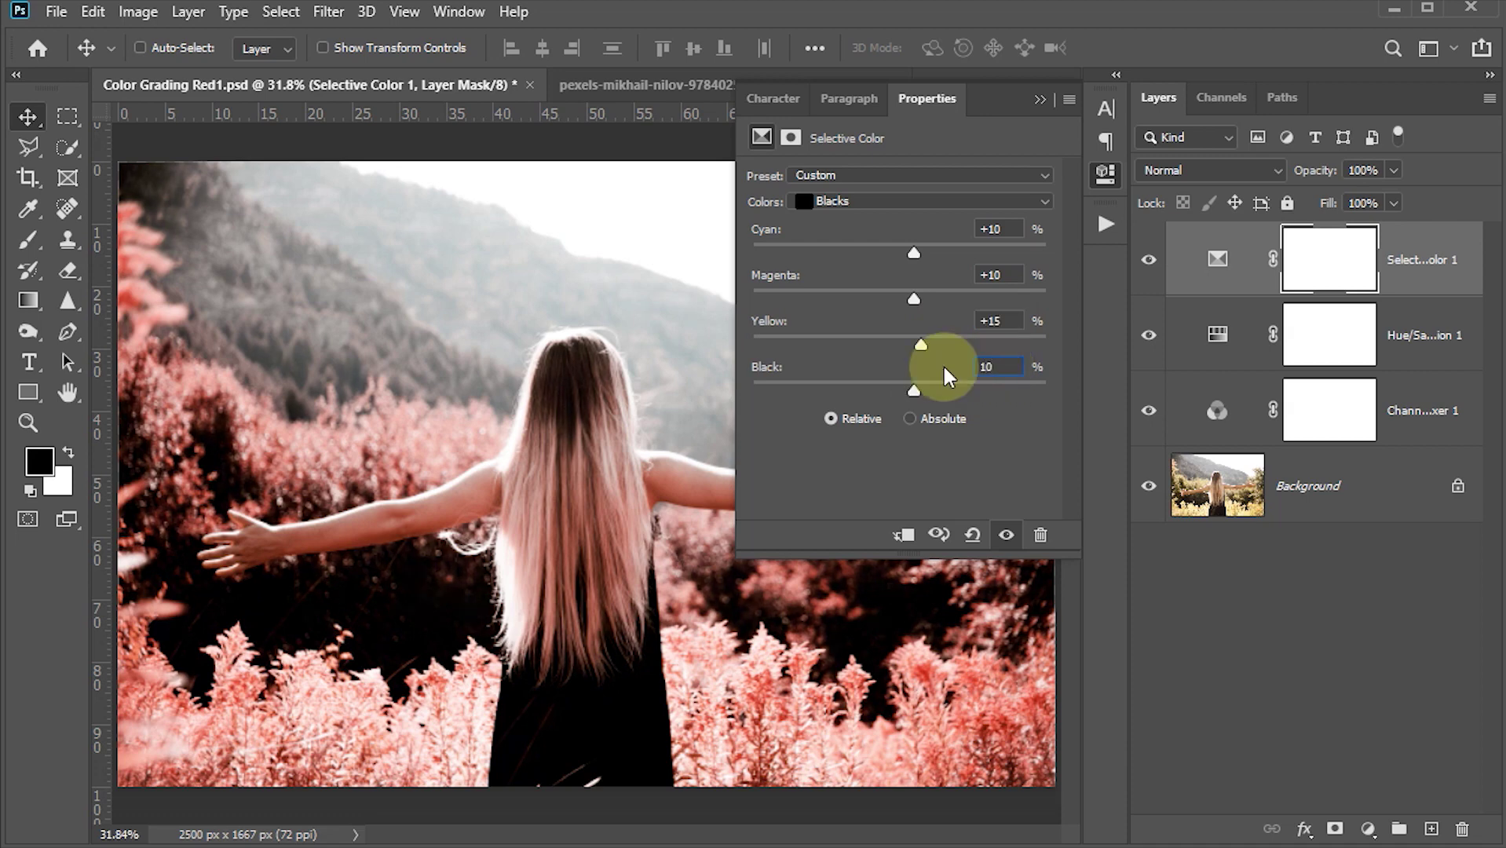
key(Return)
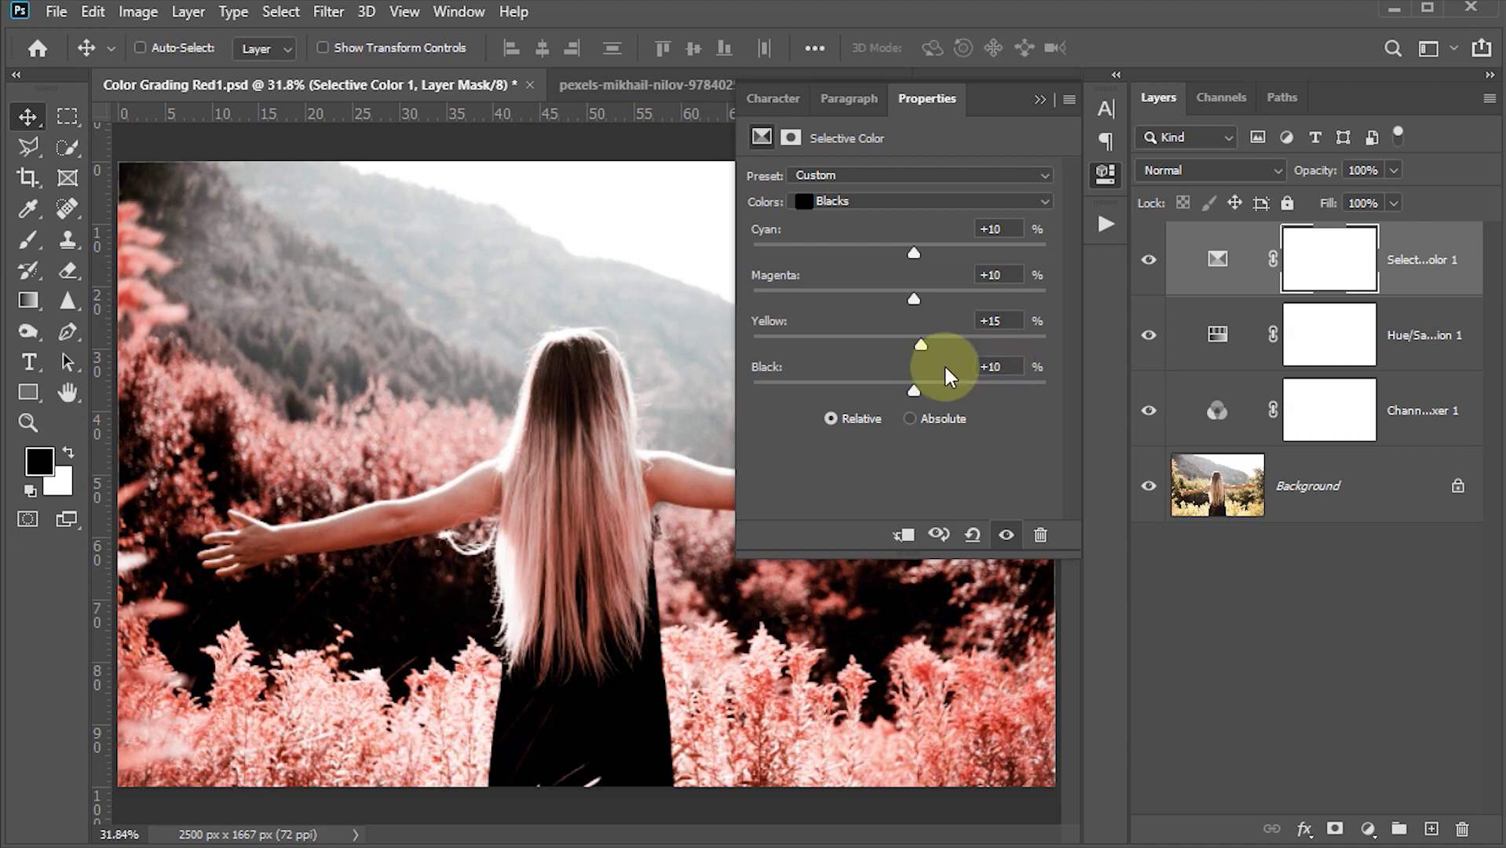
click(1106, 173)
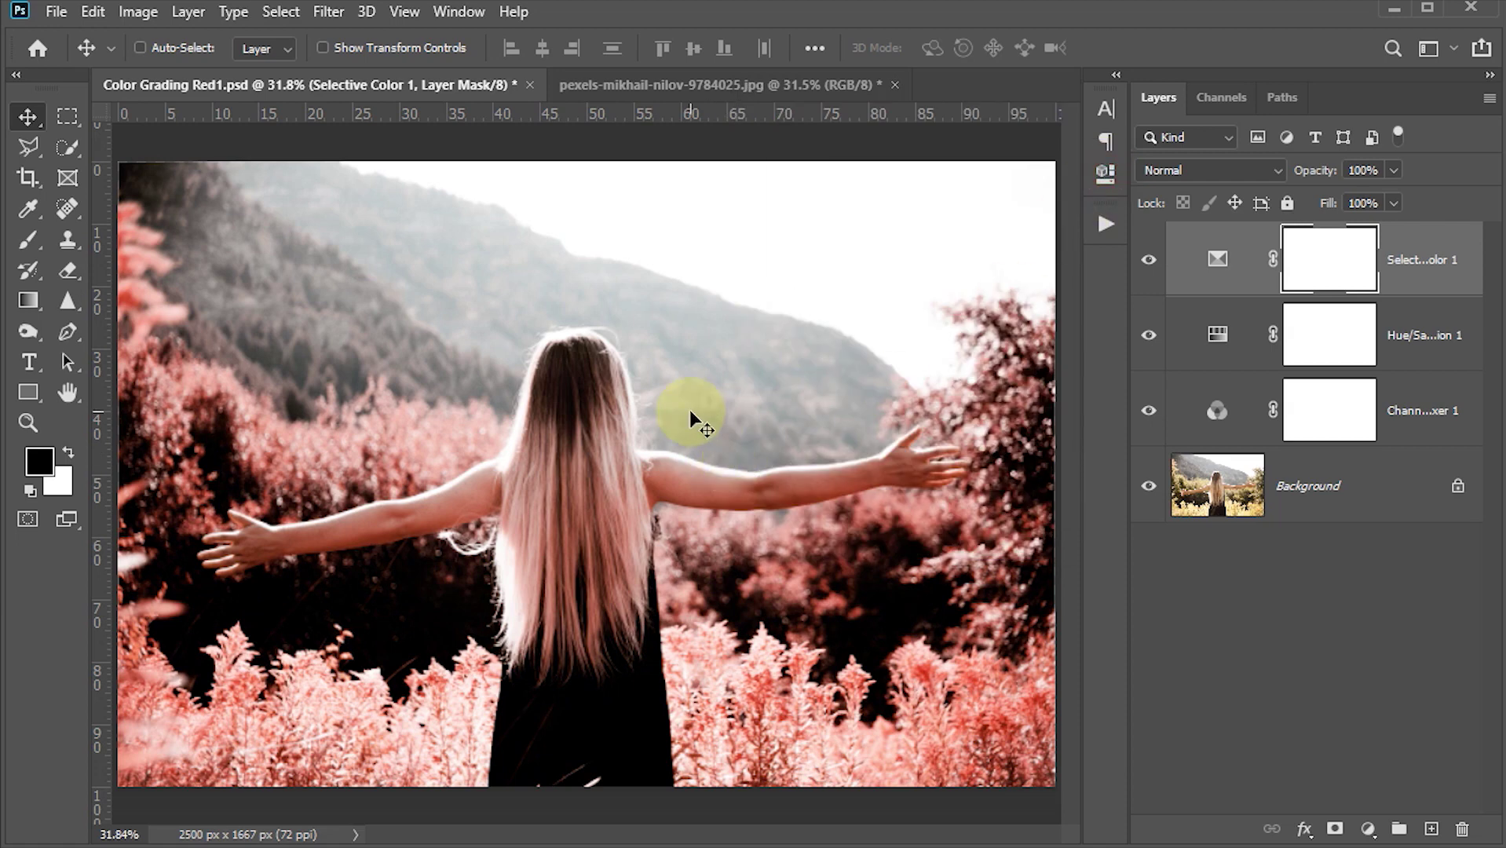
Step: Add a Curves adjustment layer on top, anchor the shadows, raise the highlights slightly and lift the black point for a faded S-curve
click(1367, 831)
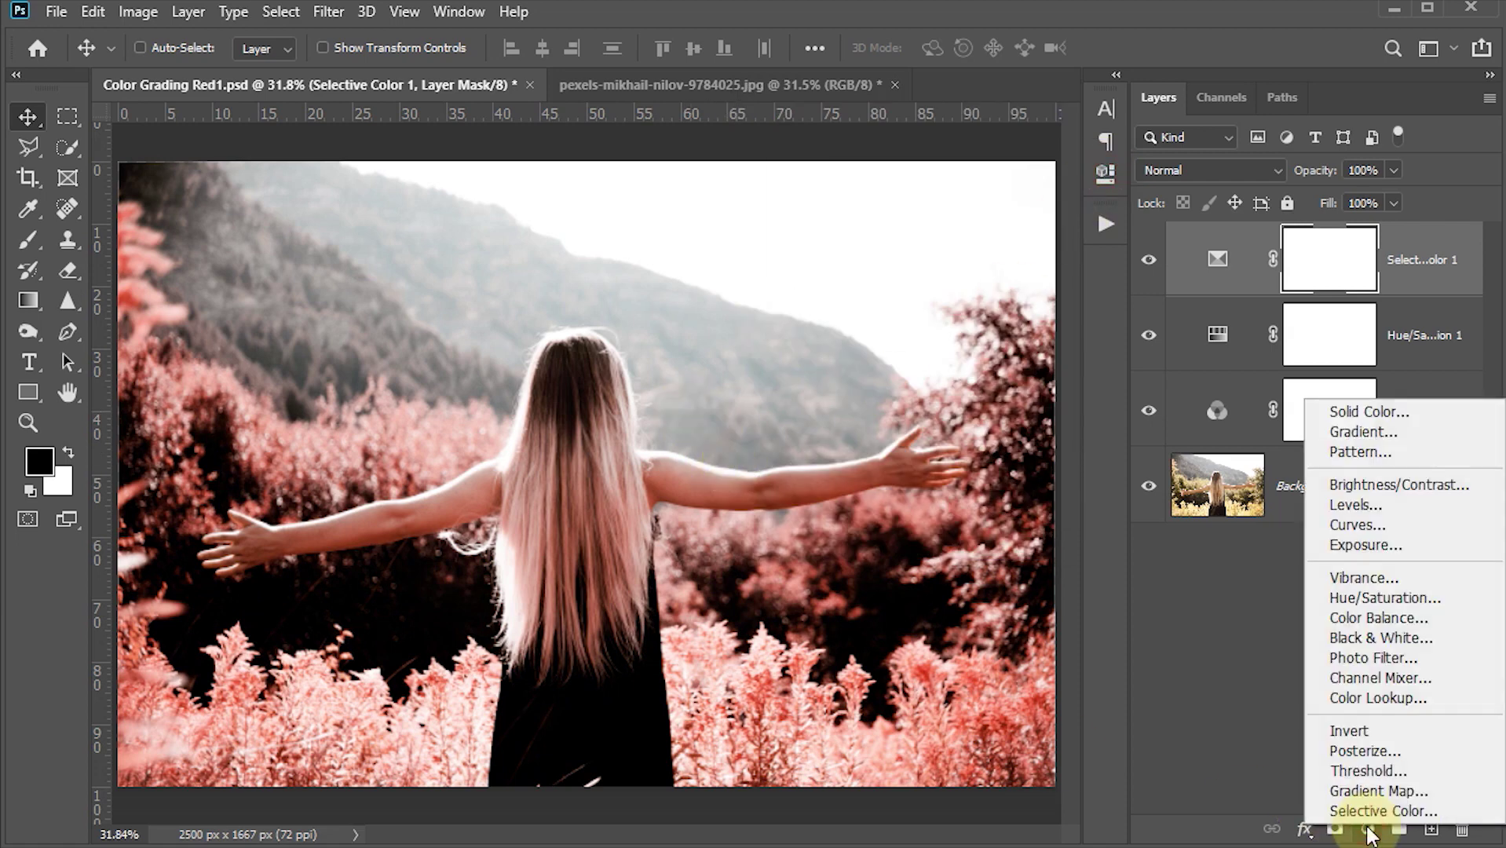
click(1356, 524)
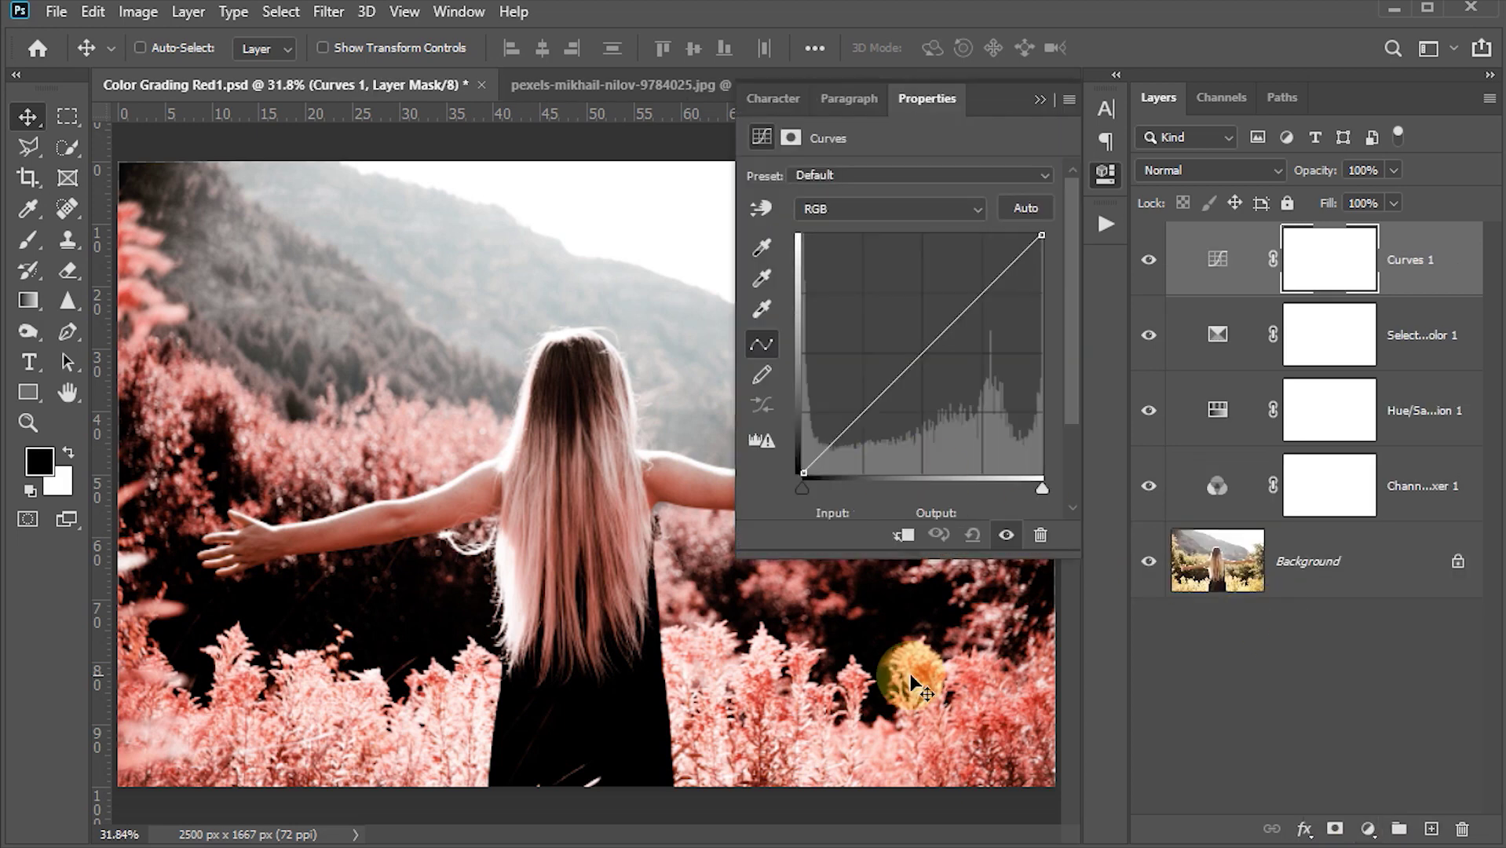
click(862, 420)
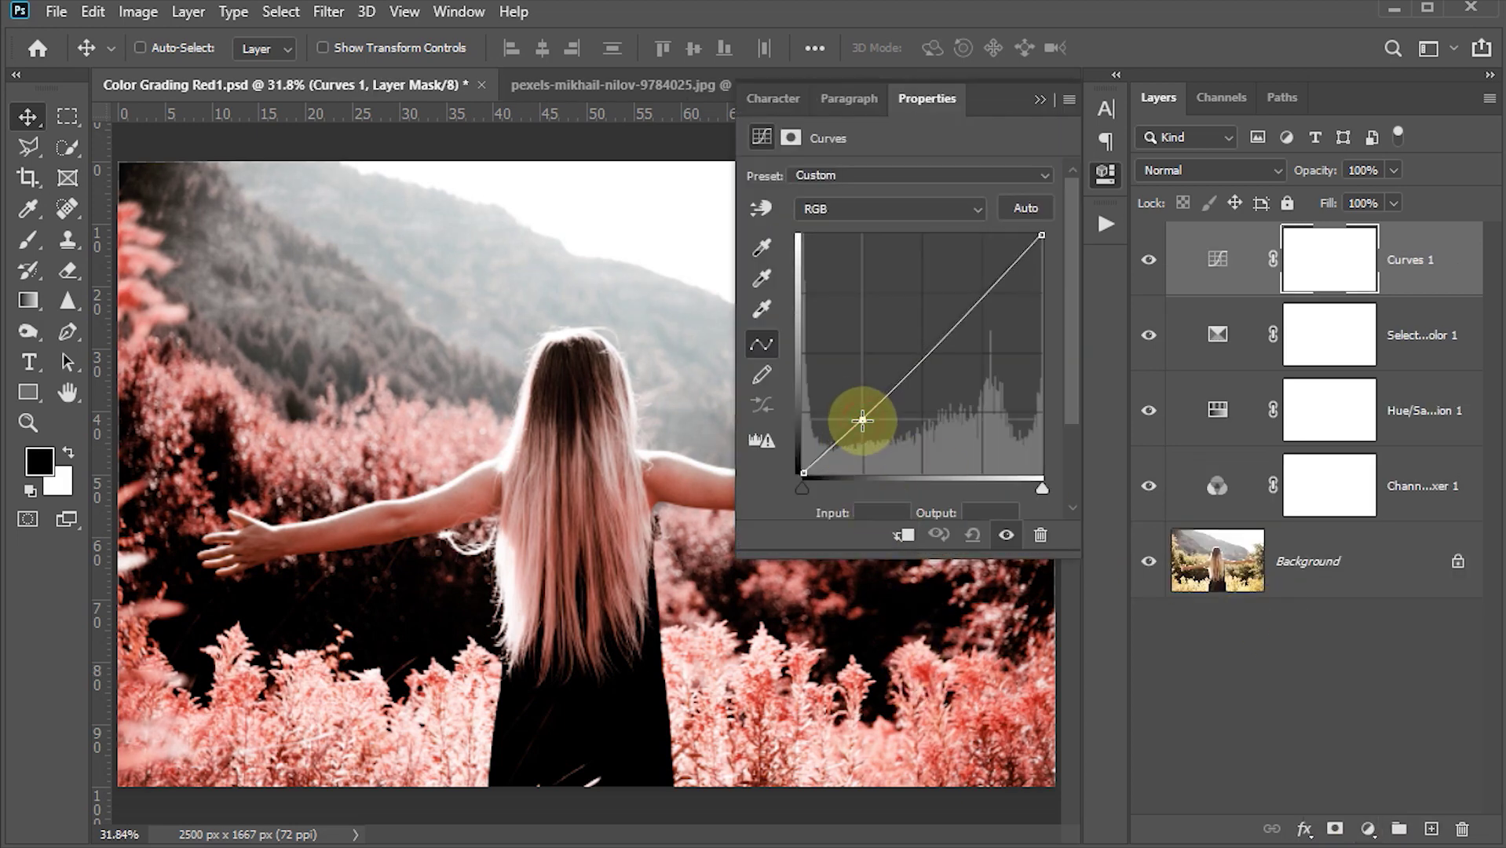
drag(967, 330, 969, 305)
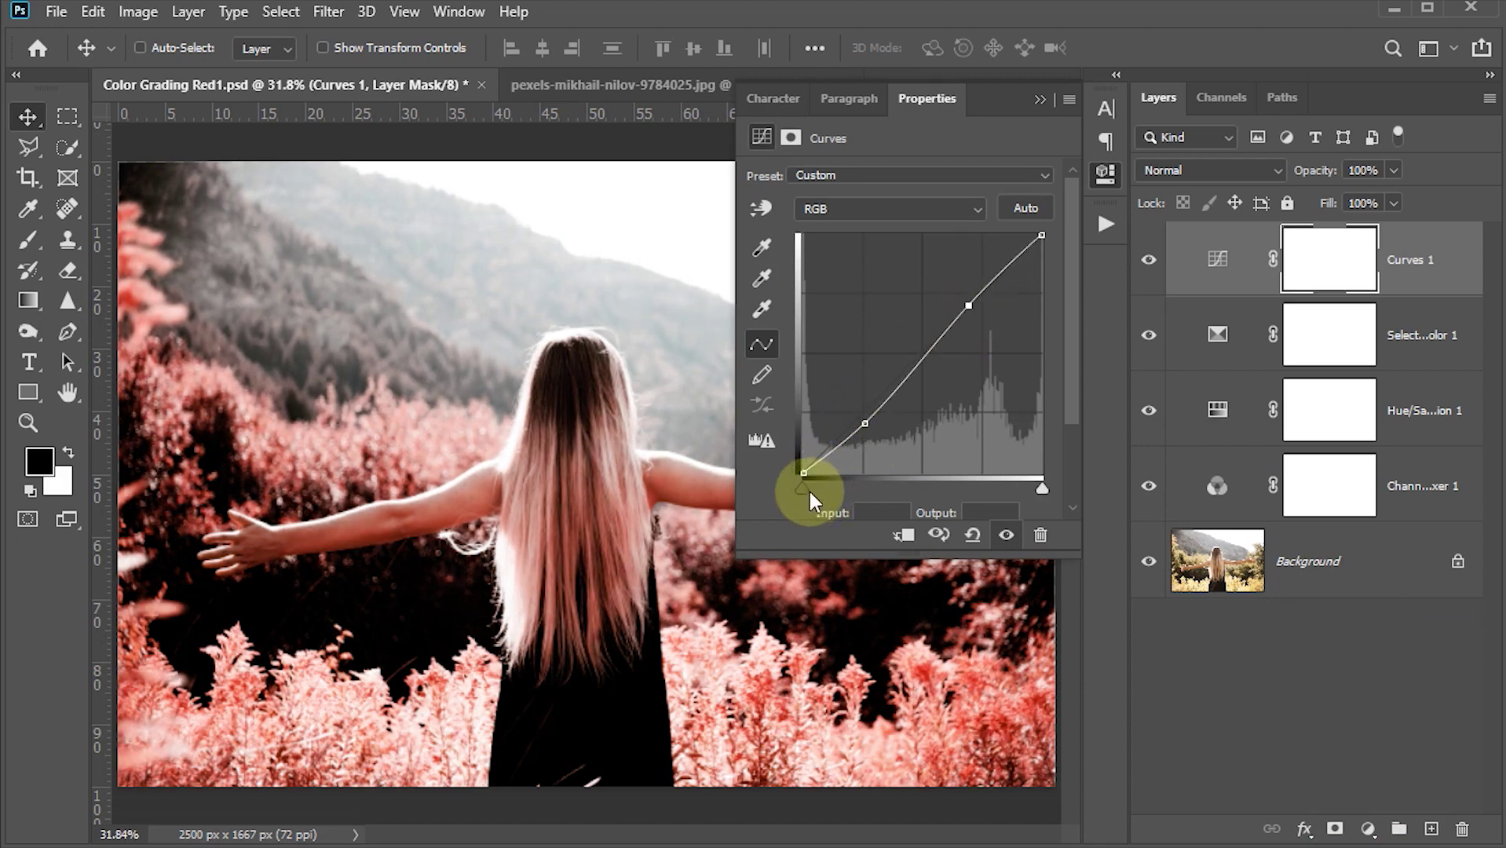
drag(801, 474, 801, 463)
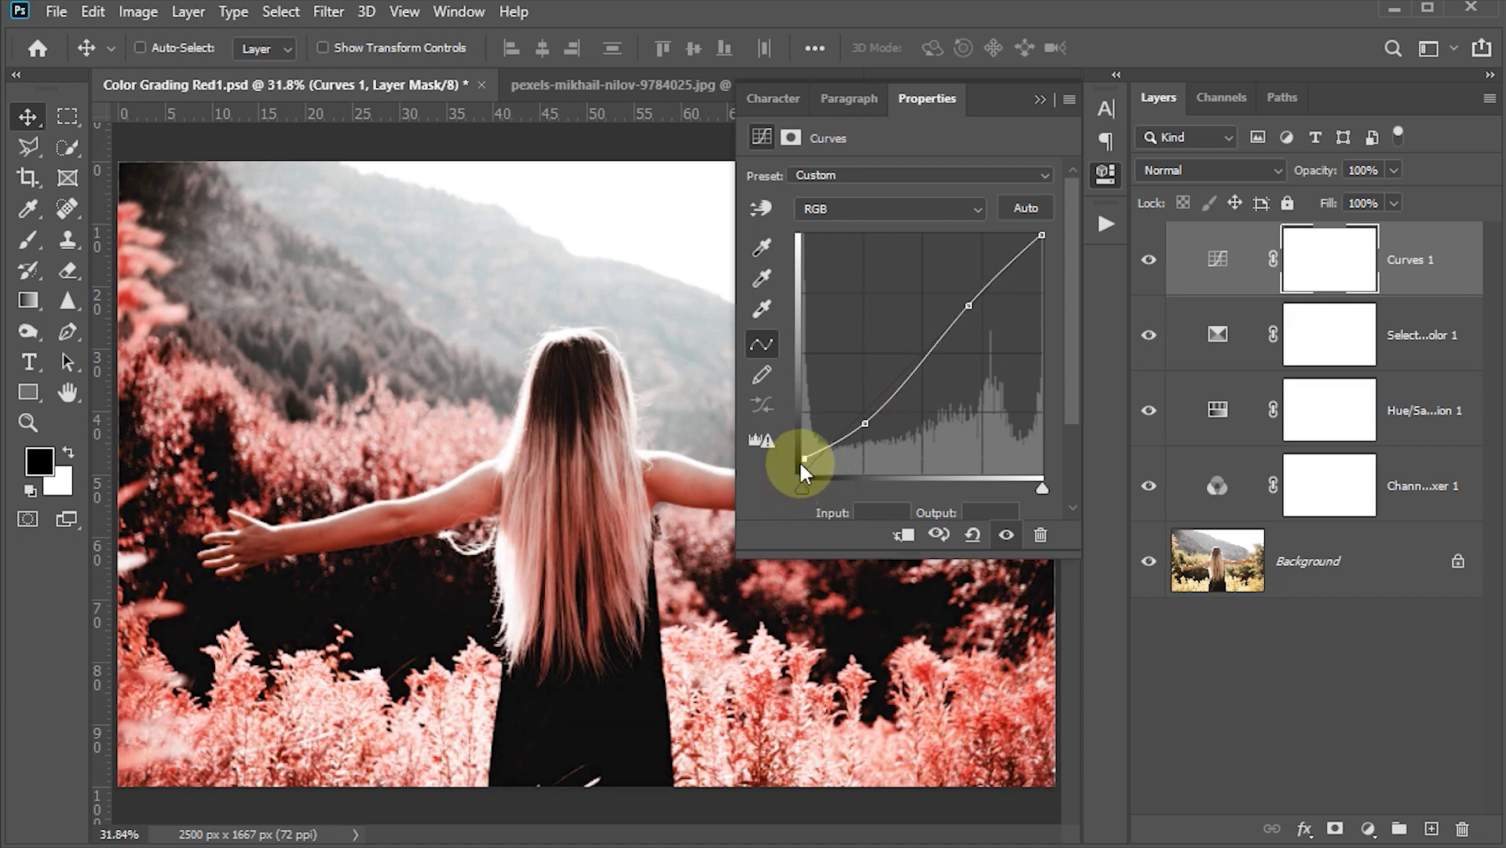
click(1035, 98)
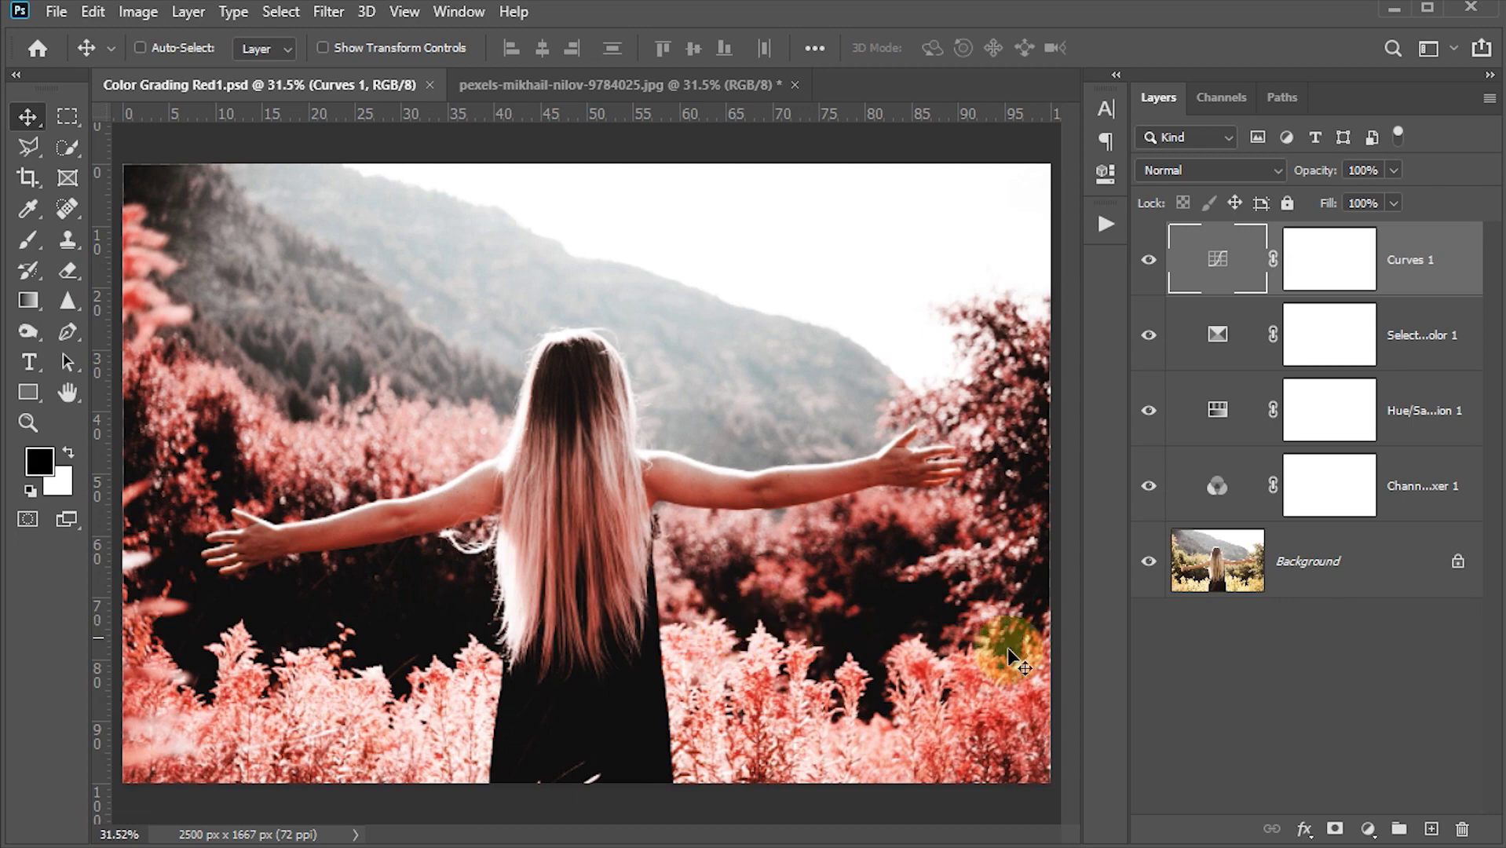
Step: Compare the graded portrait with the original by hiding all adjustment layers and showing them again
alt+click(1148, 562)
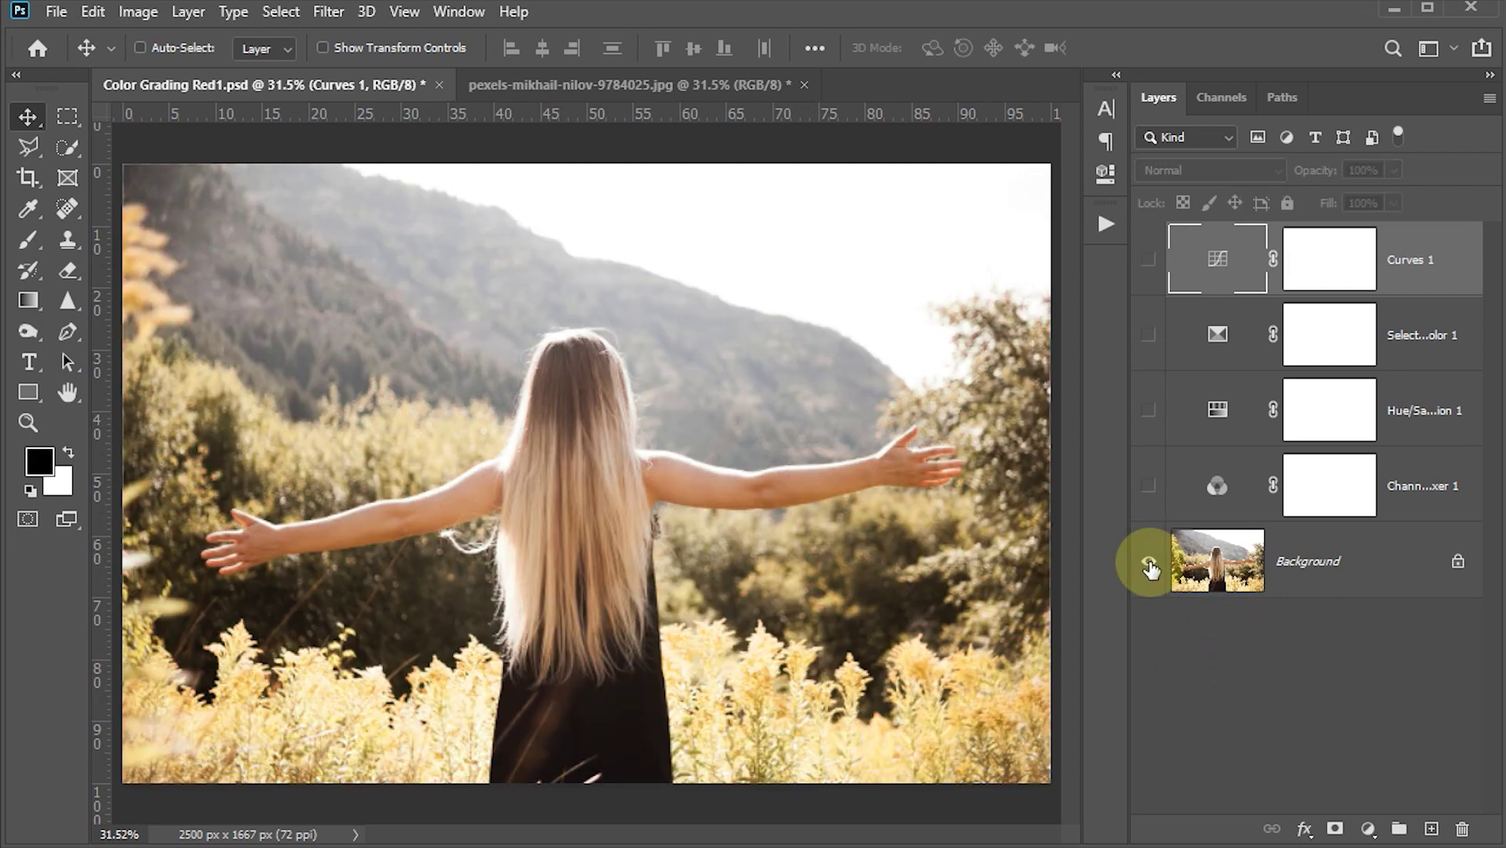
alt+click(1148, 562)
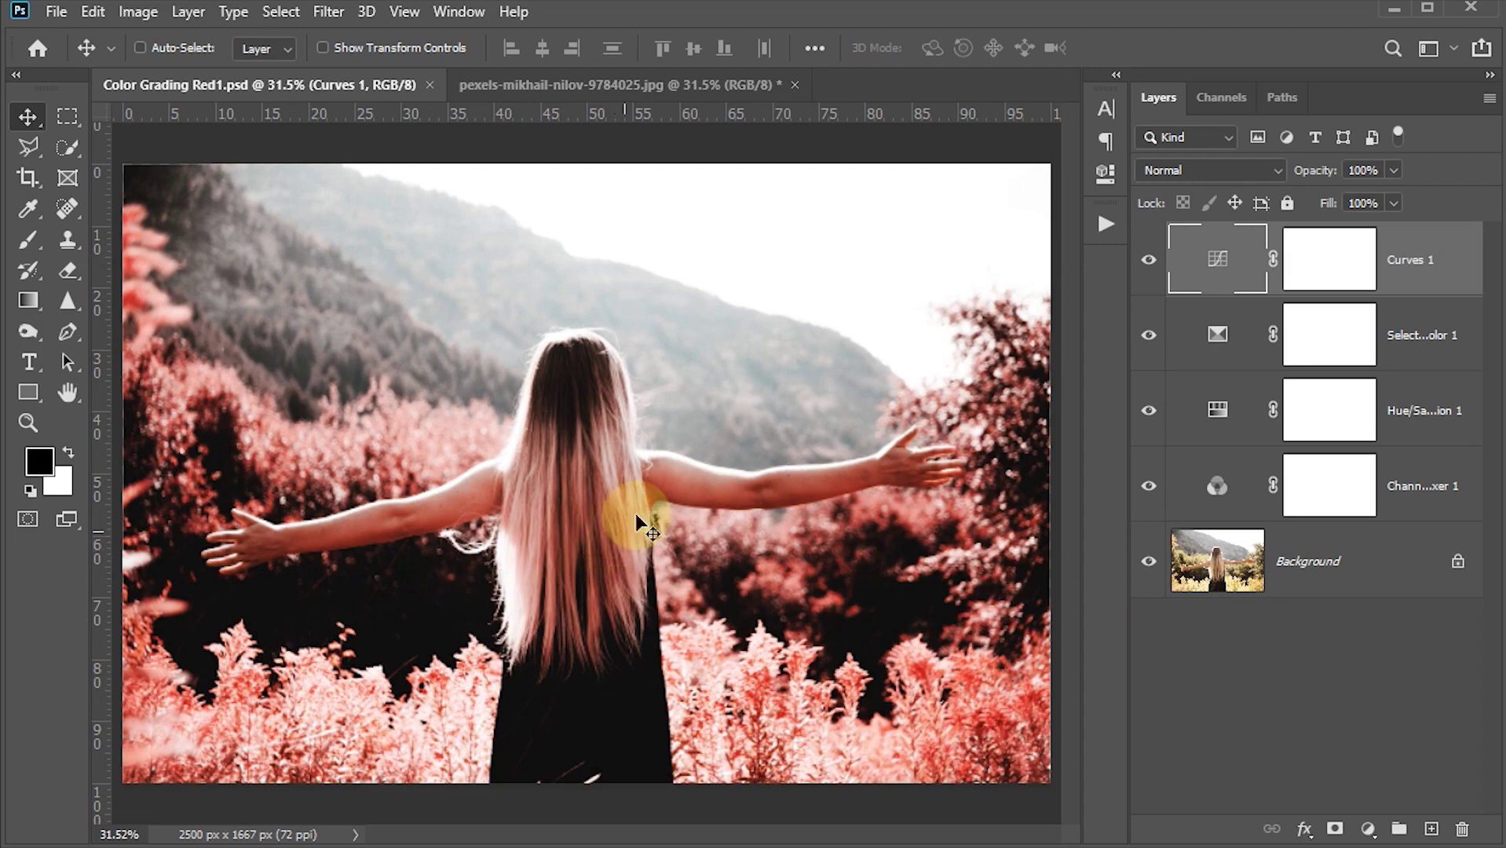
Step: Switch to the open garden portrait document and display the list of available actions
click(555, 84)
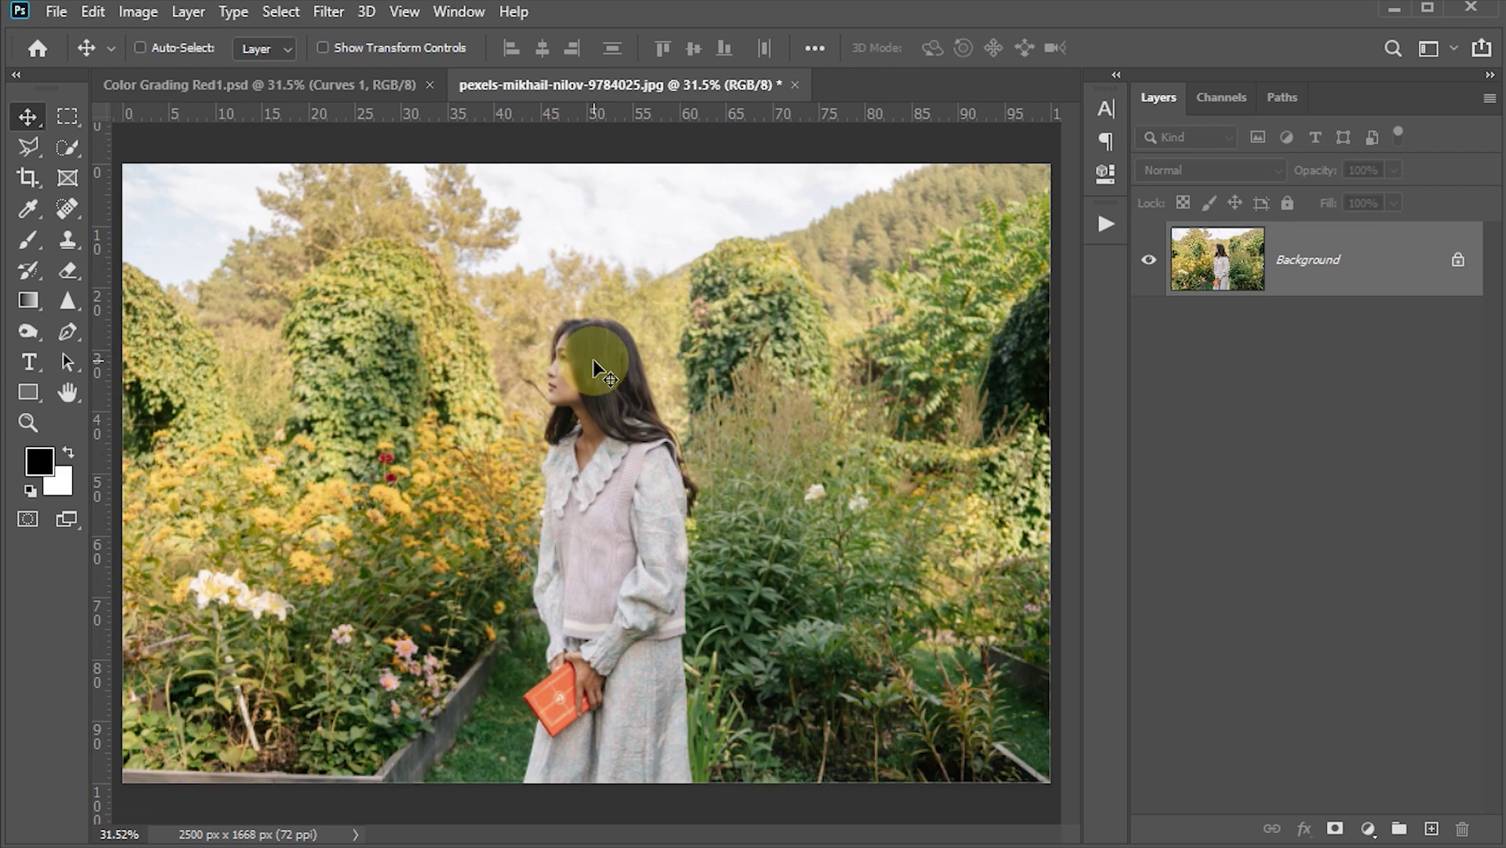
click(1106, 223)
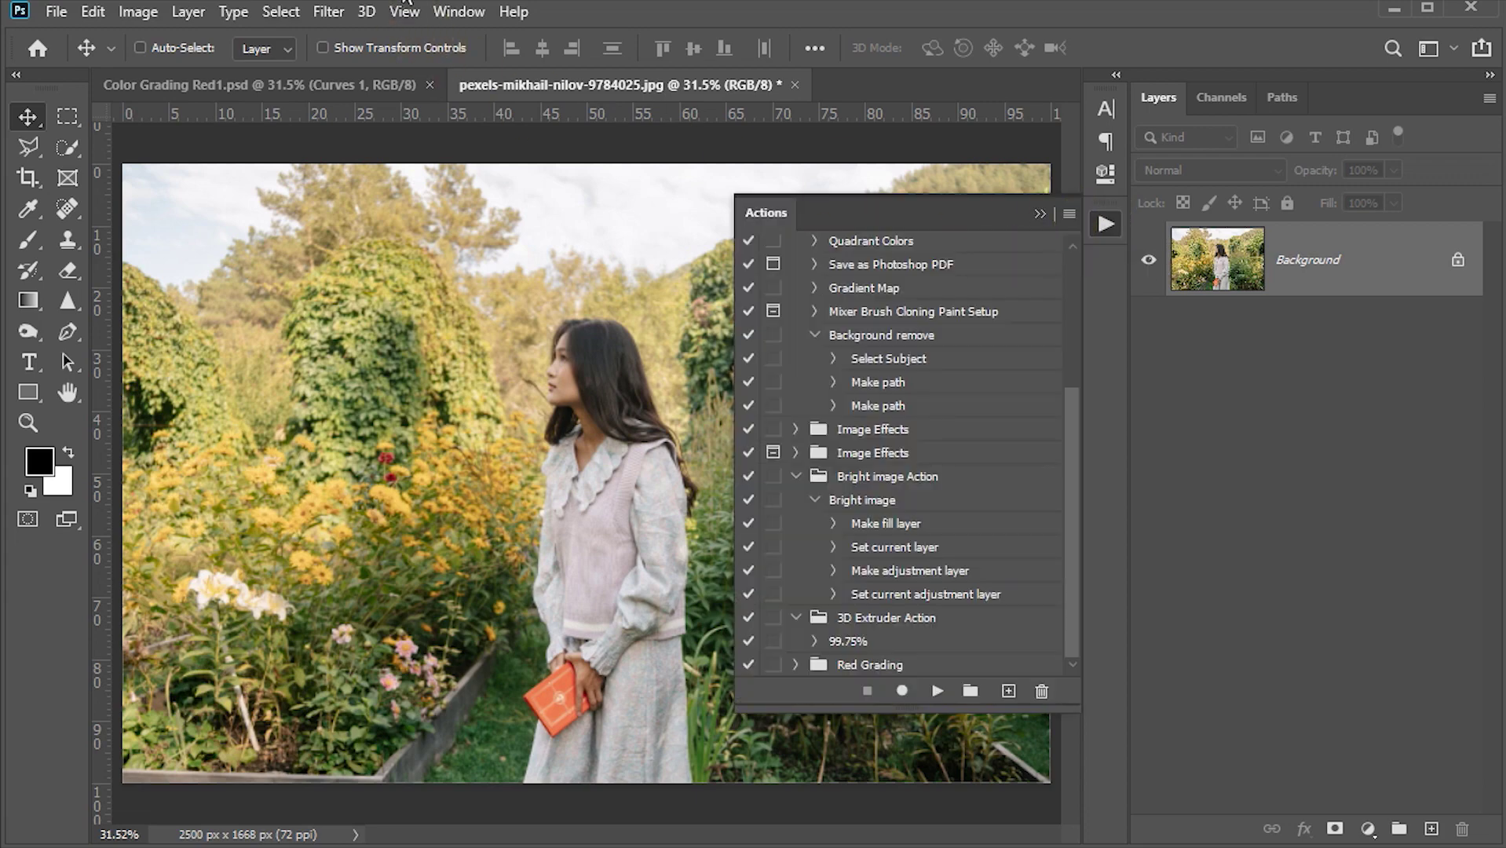
click(459, 11)
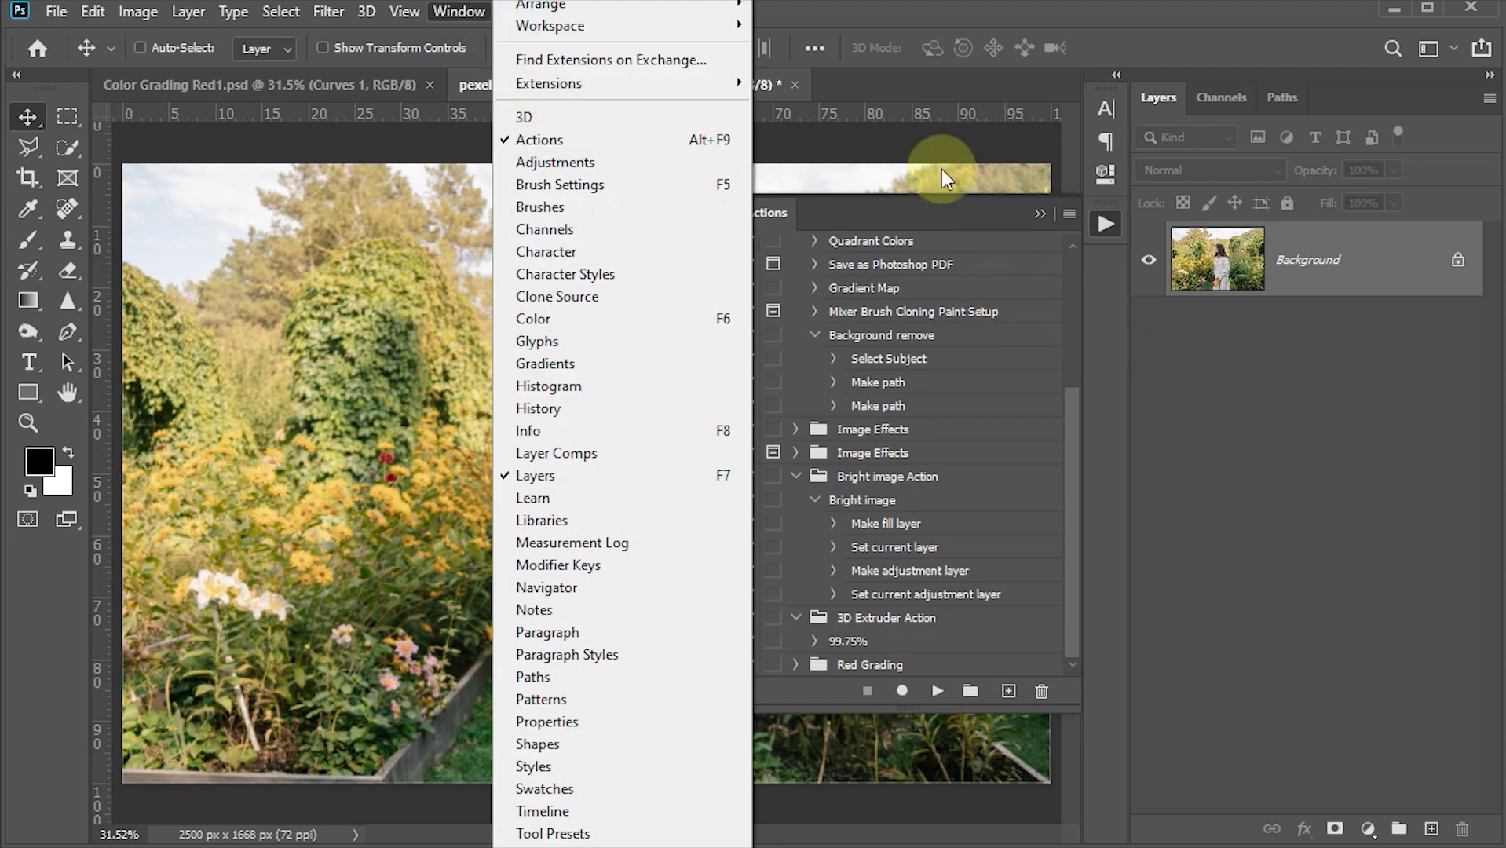
click(891, 8)
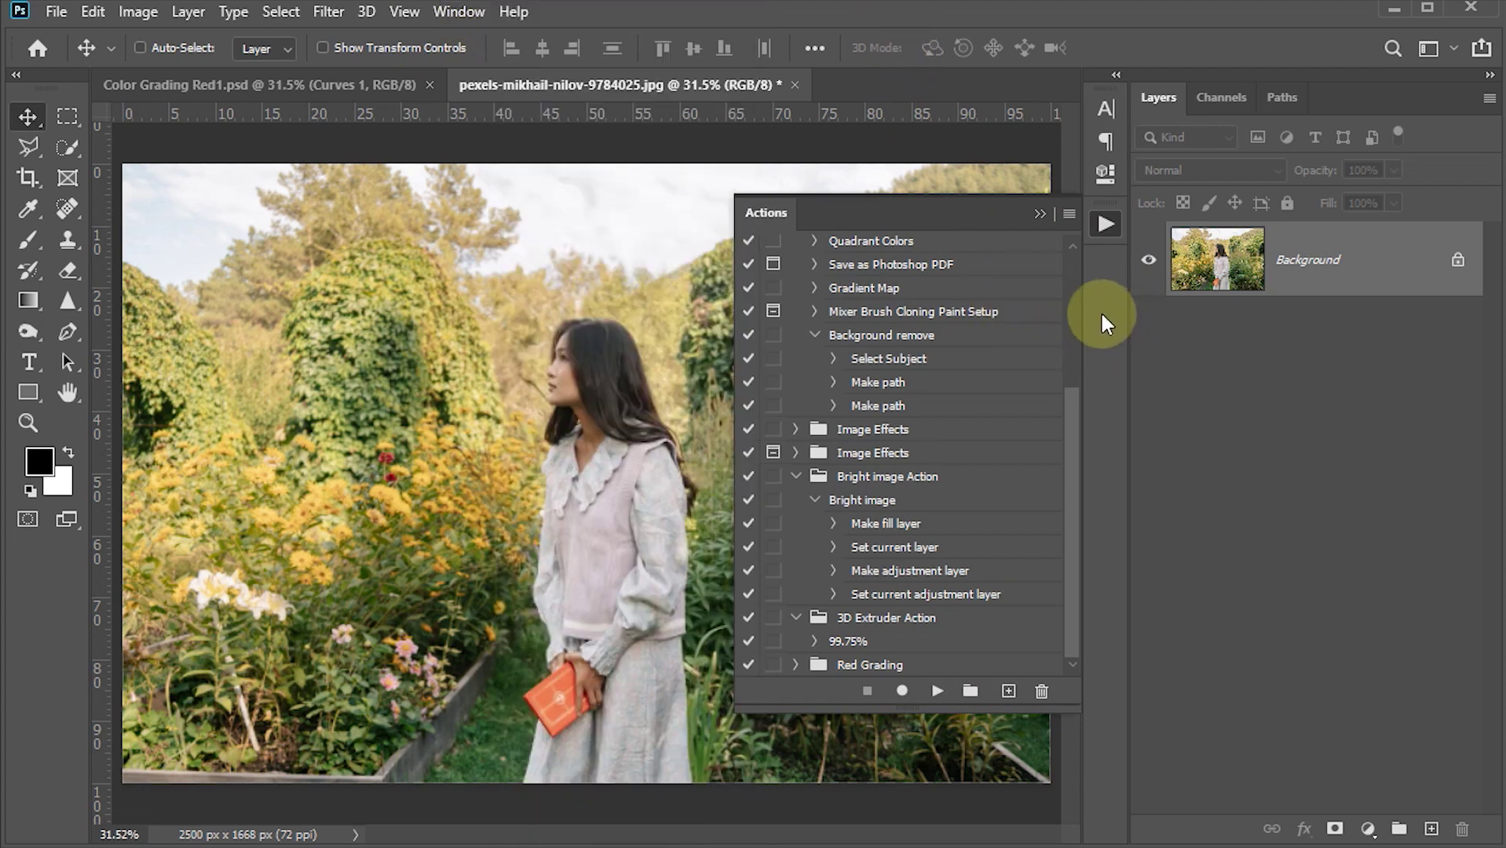
click(1068, 214)
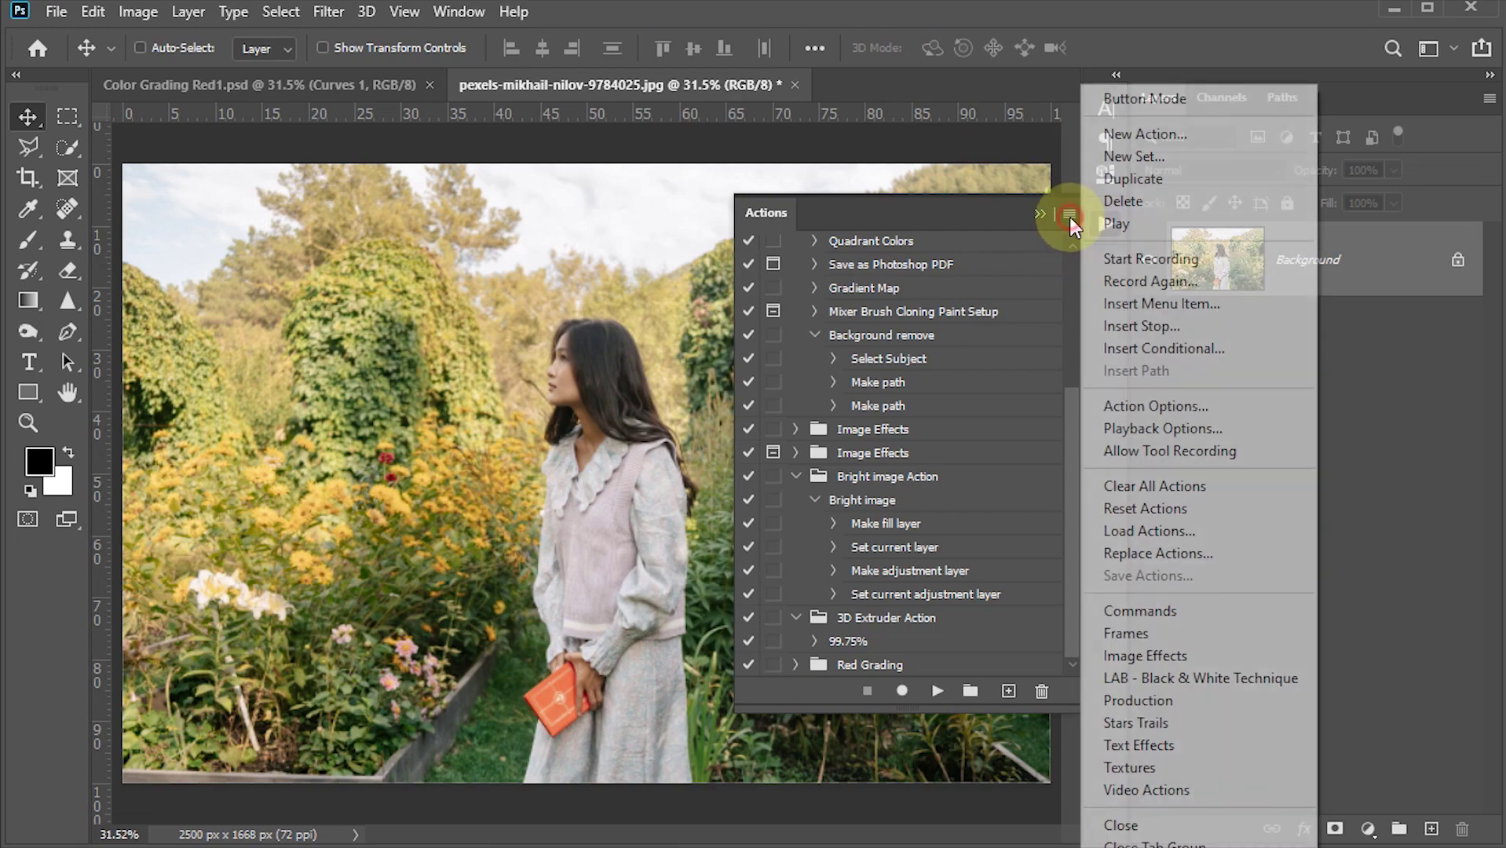
click(1143, 528)
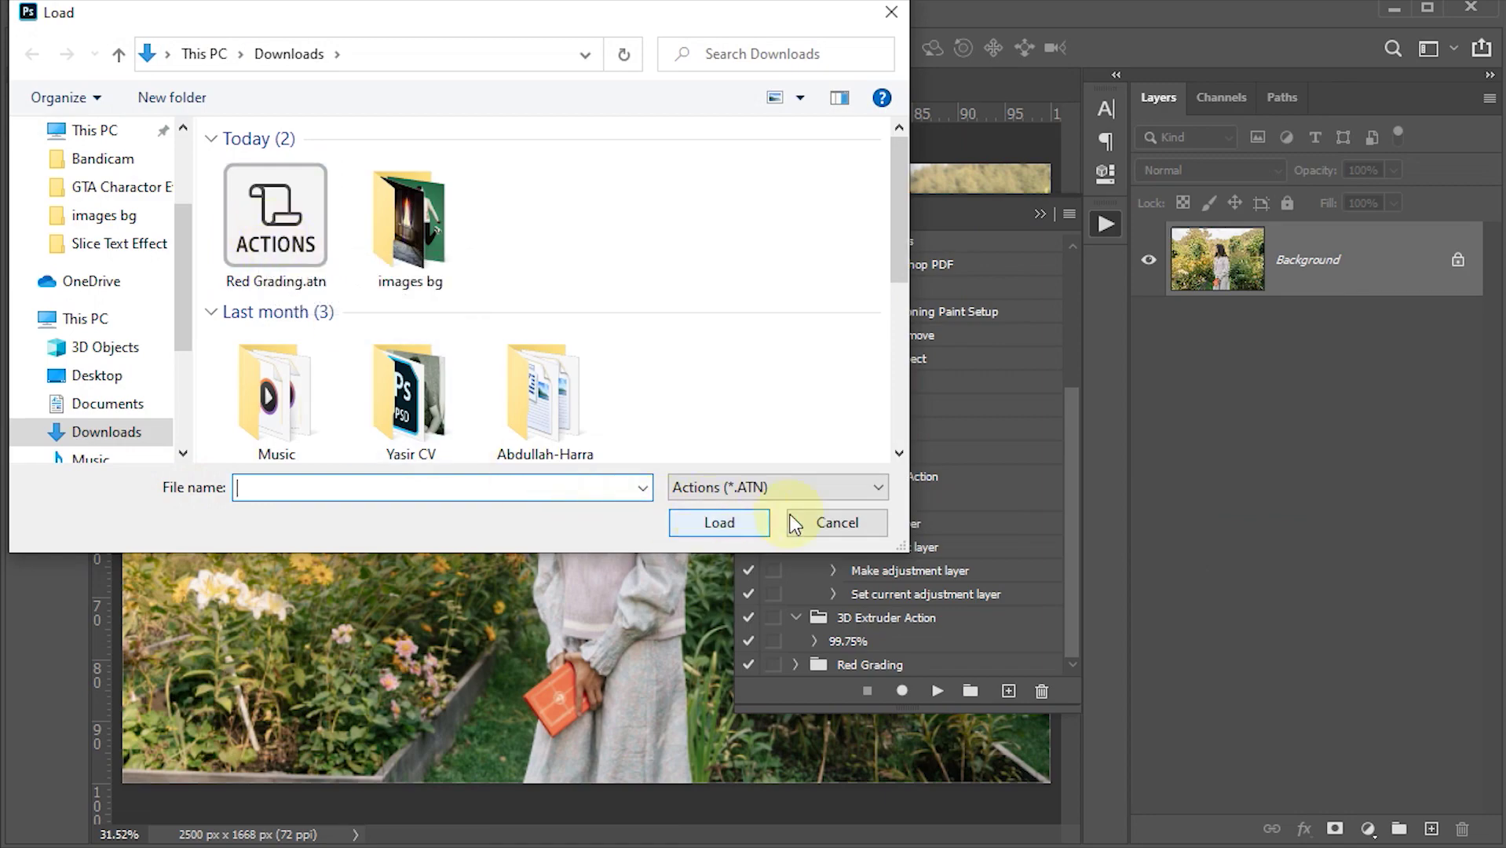
click(831, 514)
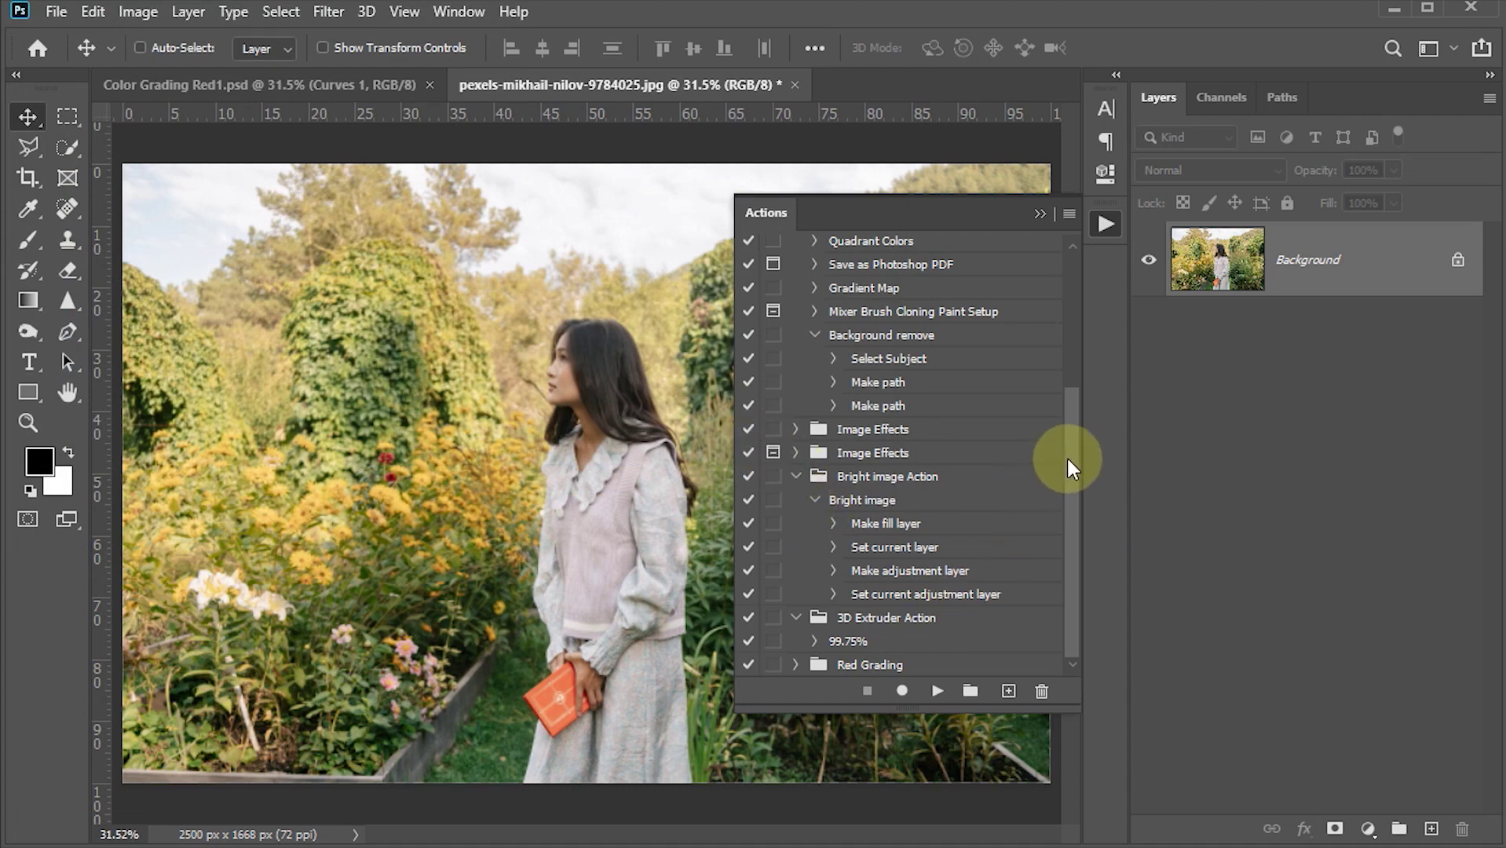
Step: Run the "Red color grading 1" action from the Red Grading set on the garden portrait and collapse the actions list
click(795, 664)
drag(1073, 571, 1072, 583)
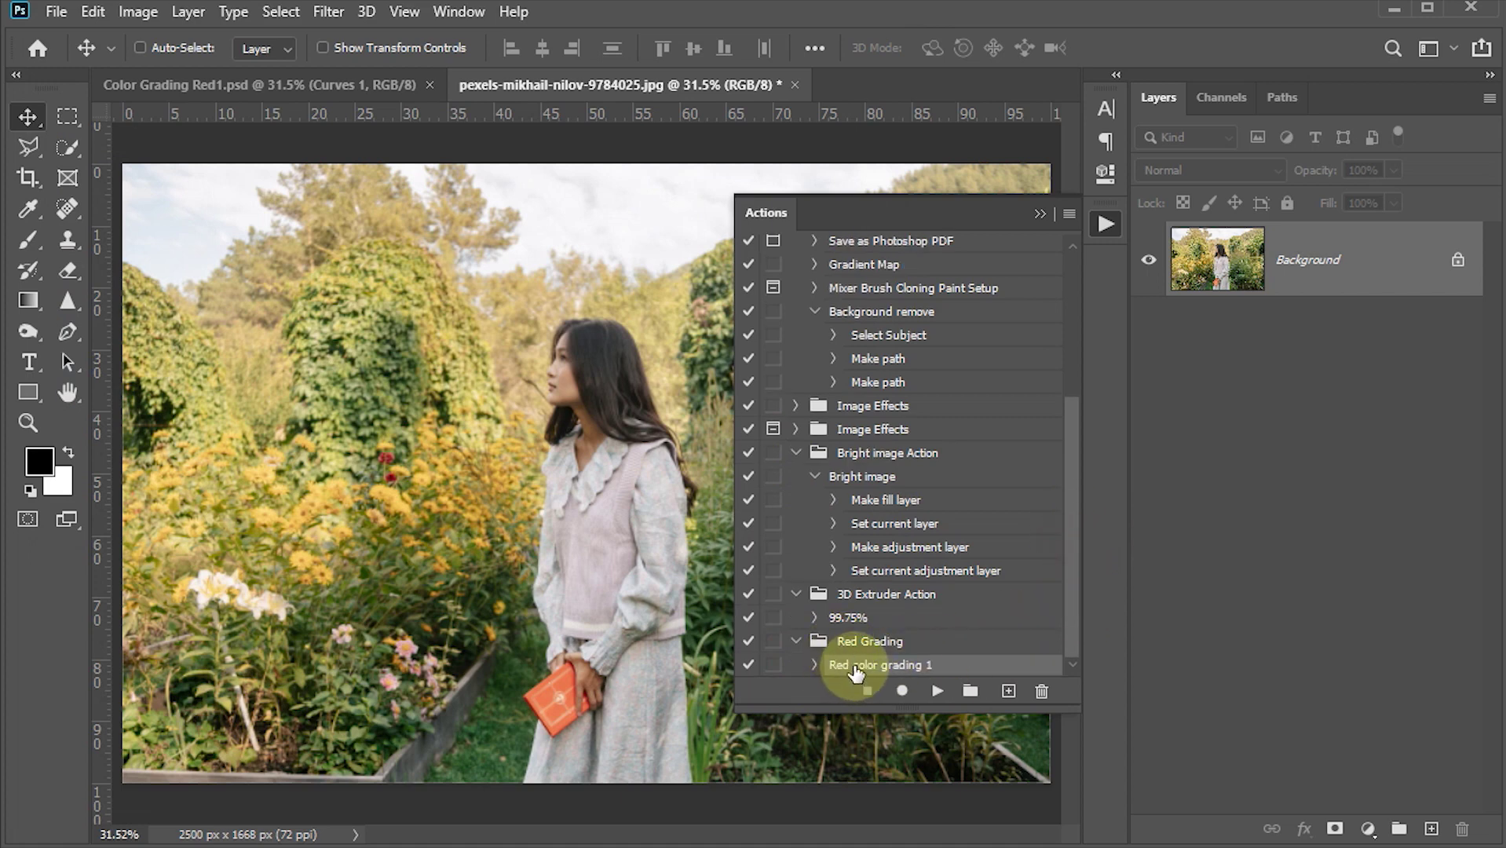
click(937, 693)
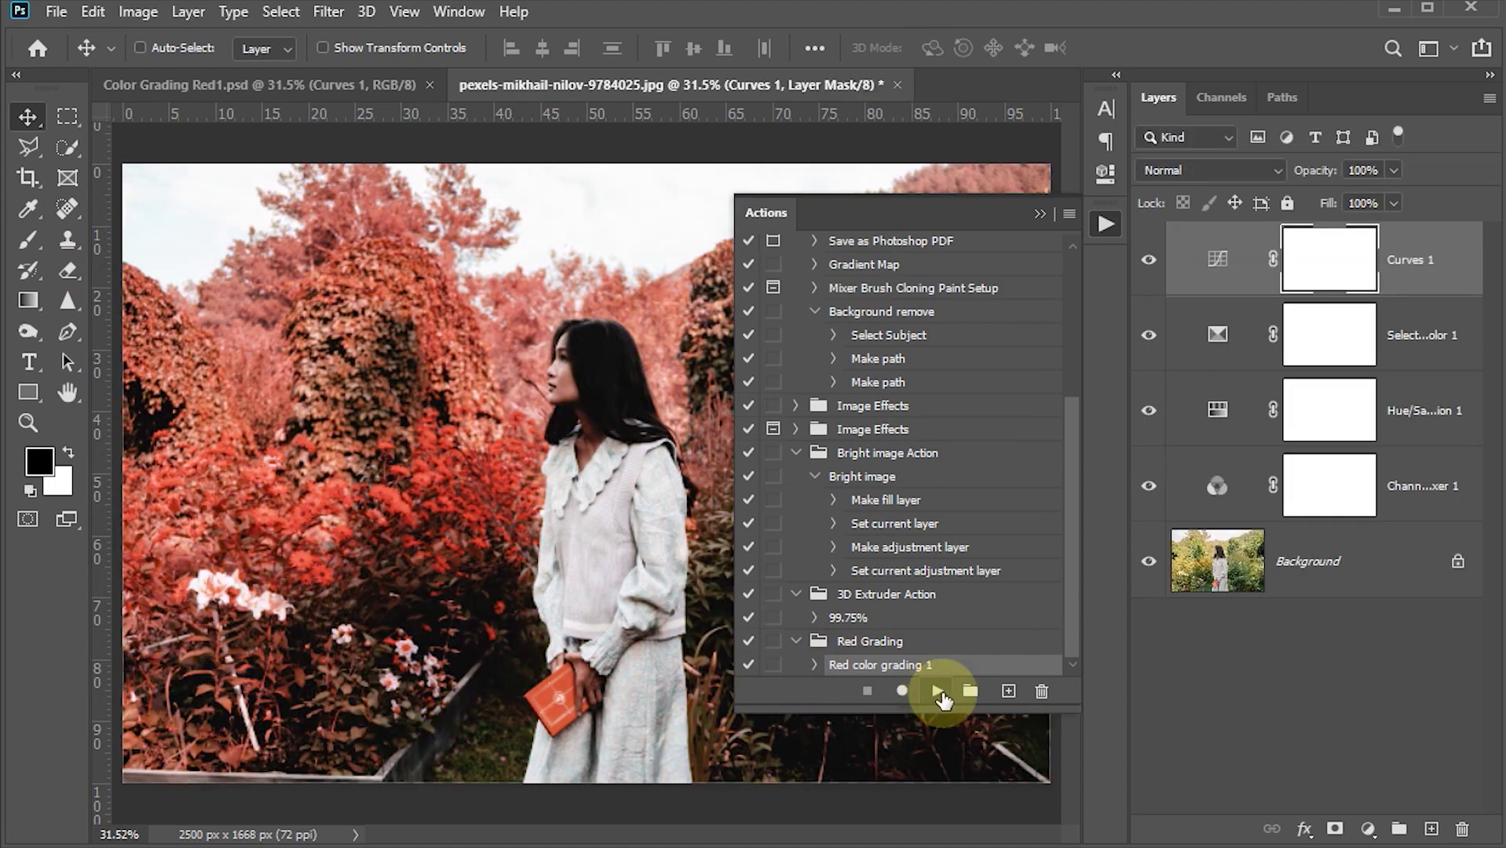
click(1101, 225)
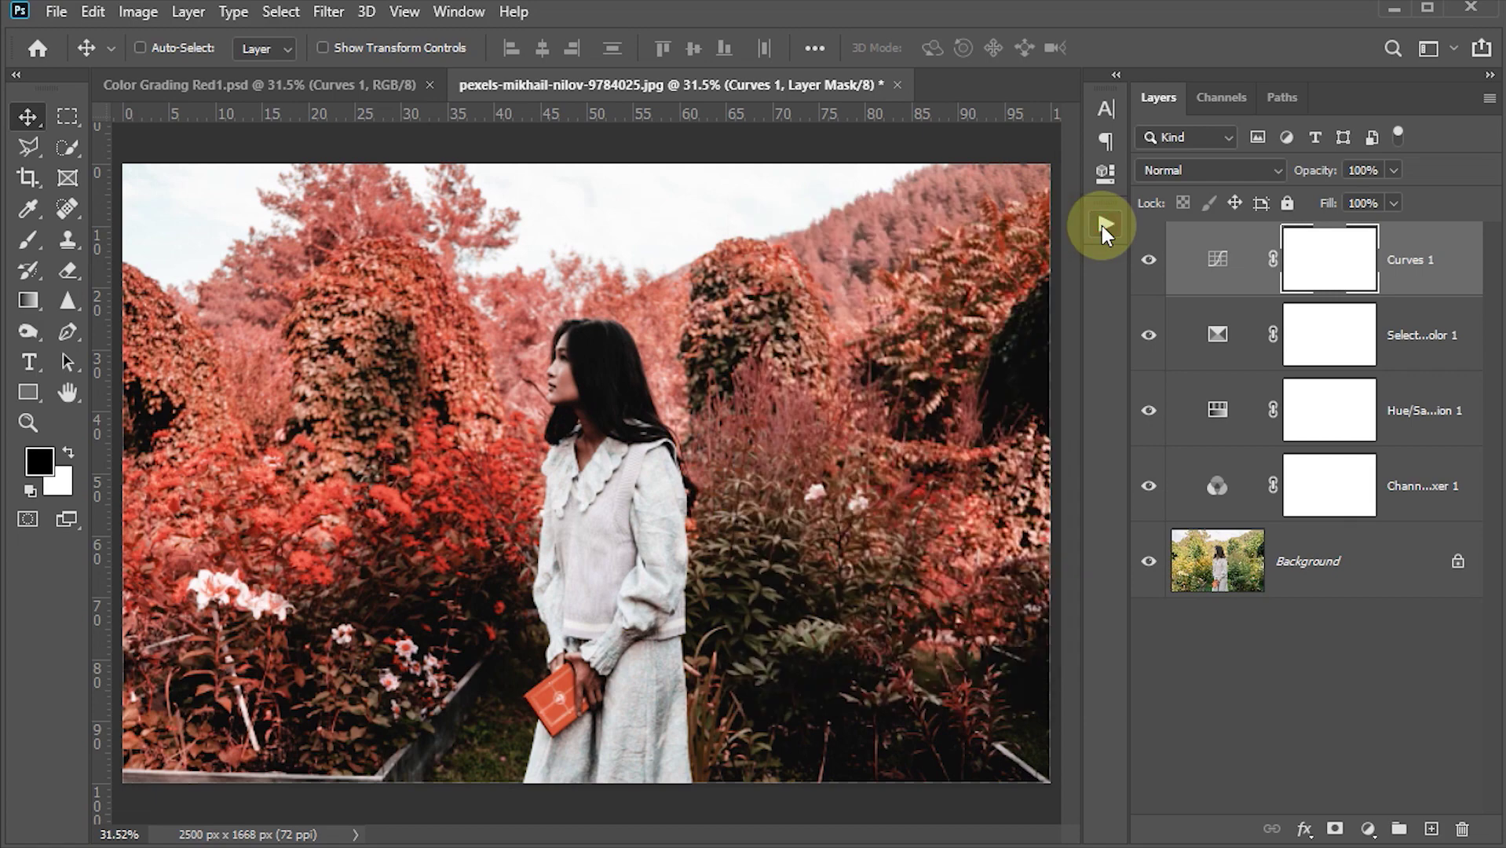